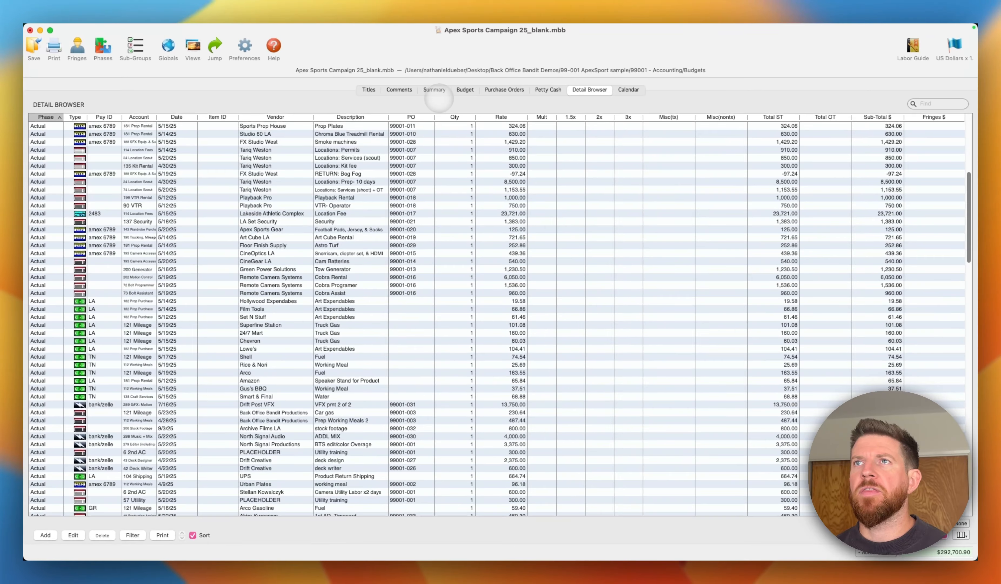
- View the budget summary with its location and travel row, then examine the actual-cost details of the equipment accounts in the Budget
click(439, 87)
click(737, 154)
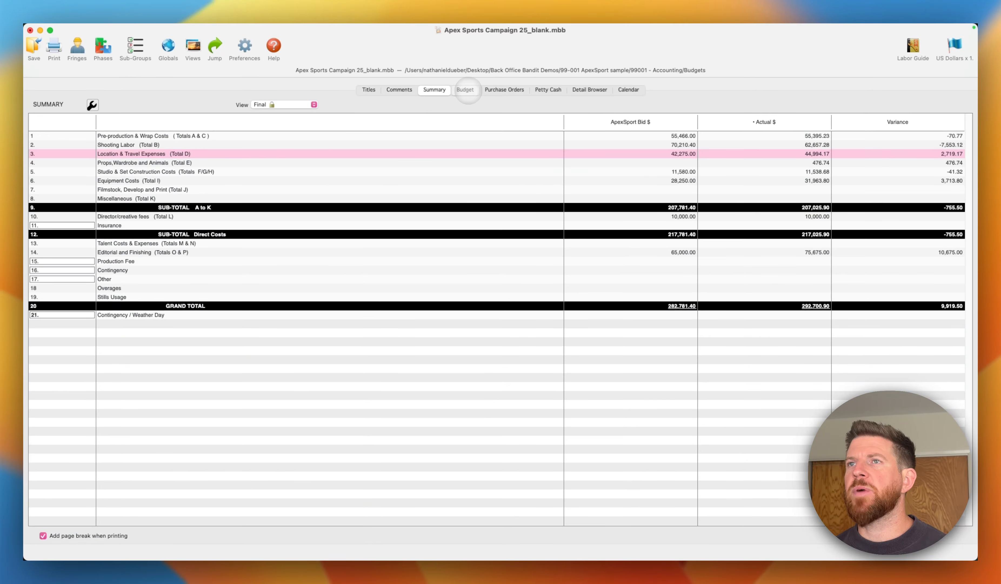
click(464, 90)
click(840, 149)
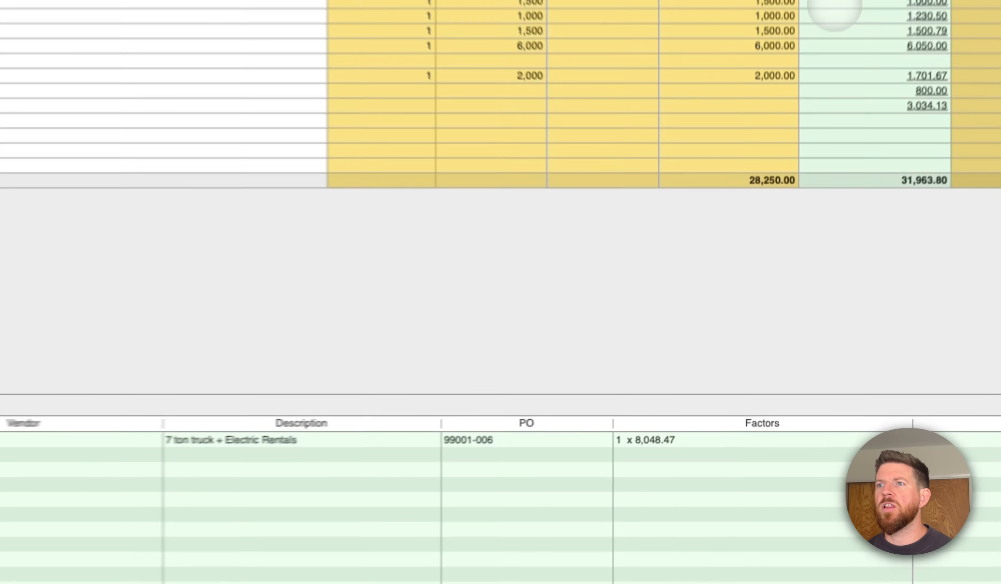
click(809, 167)
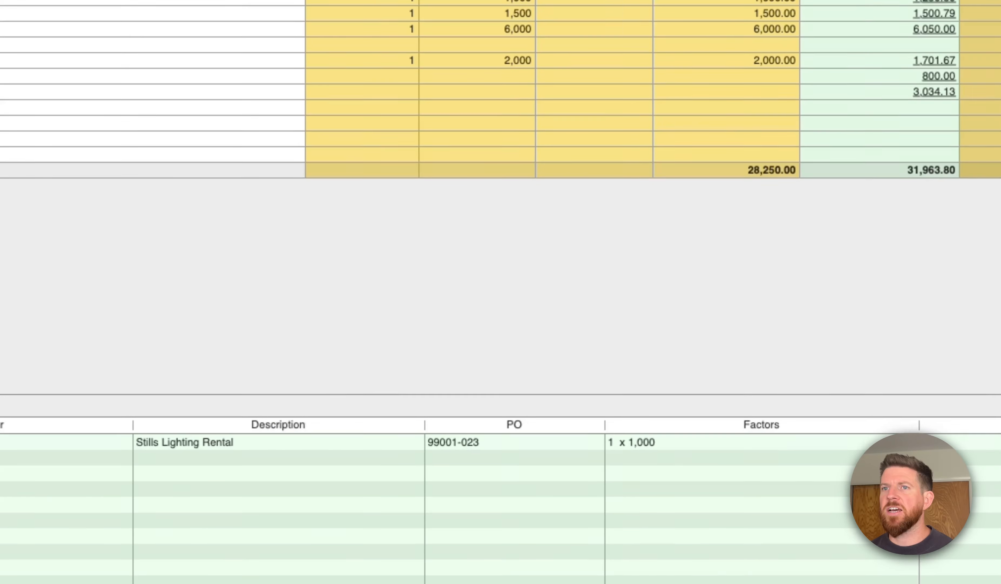
key(Down)
key(Down)
key(Down)
key(Down)
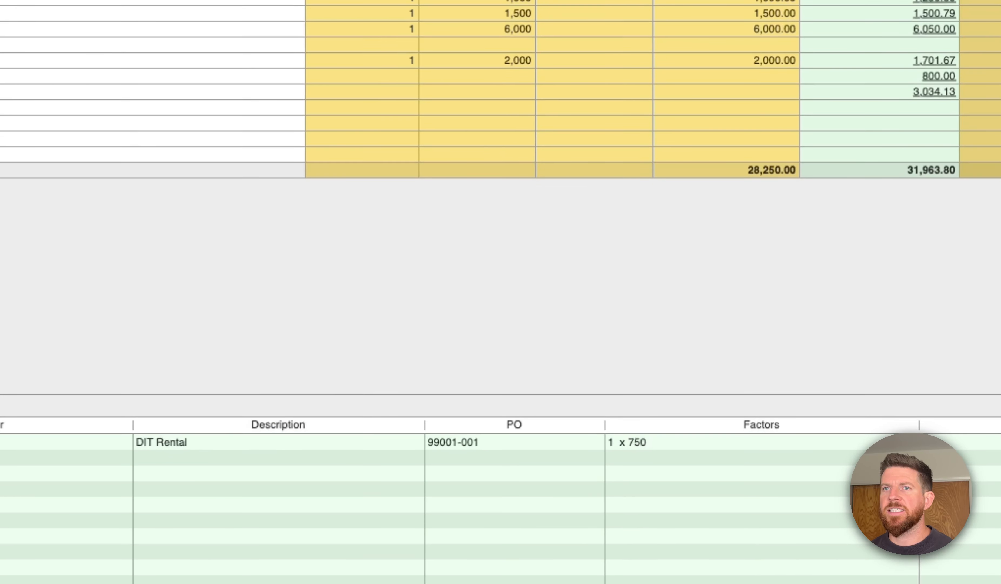
- Browse the budget sections through to D Location Expenses and examine the detail entries behind its actual costs down to Mileage
key(Page_Down)
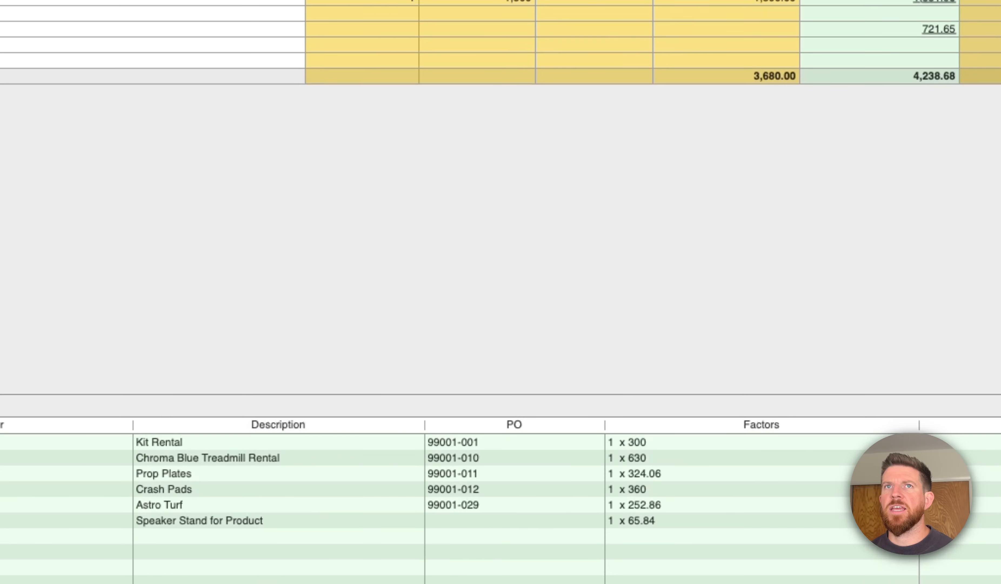
key(Page_Down)
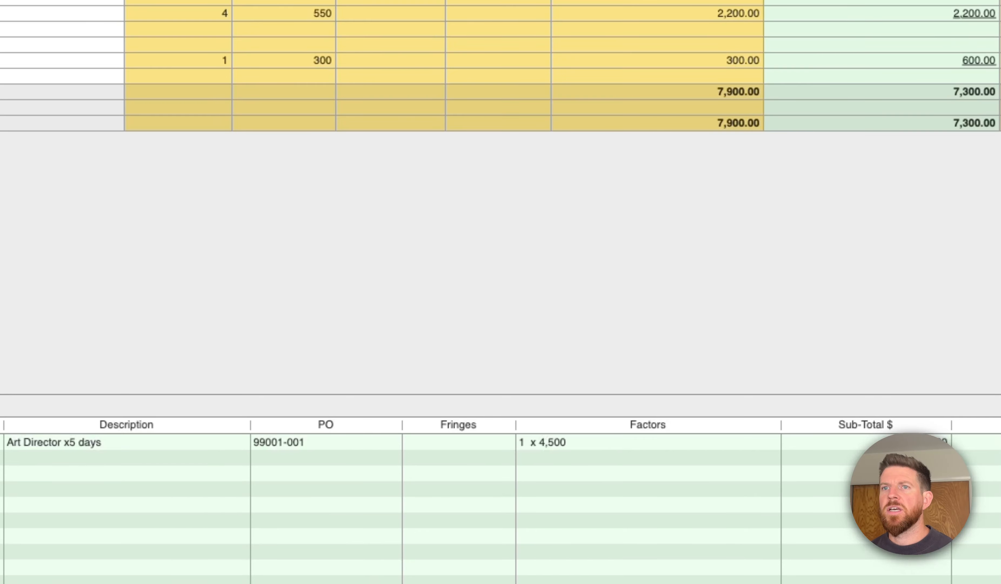
key(Page_Down)
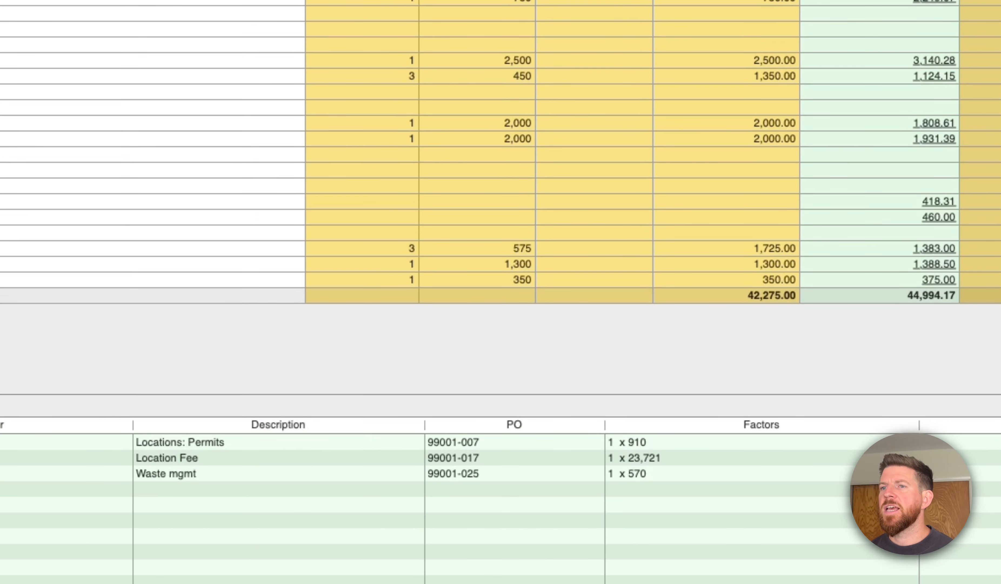
key(Down)
key(Down)
key(Down)
key(Down)
key(Down)
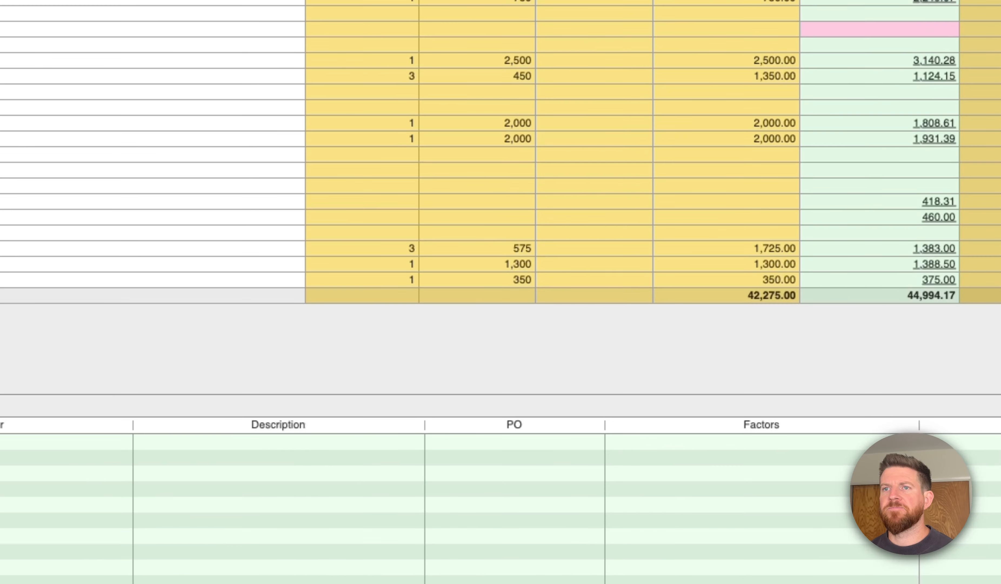
key(Down)
key(Down)
key(Down)
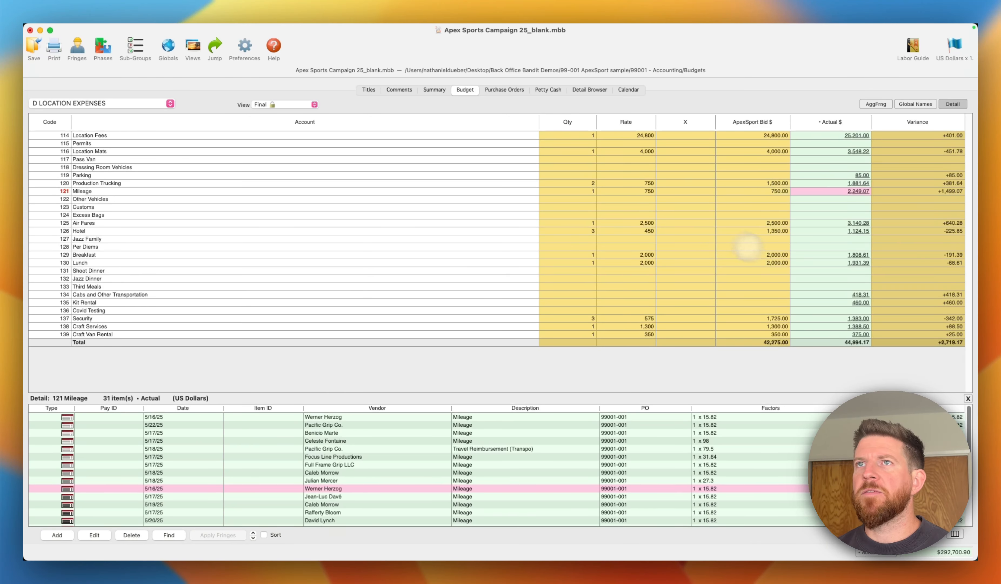
- Switch the budget to the Main view and examine the bid and working columns of Location Fees
click(296, 105)
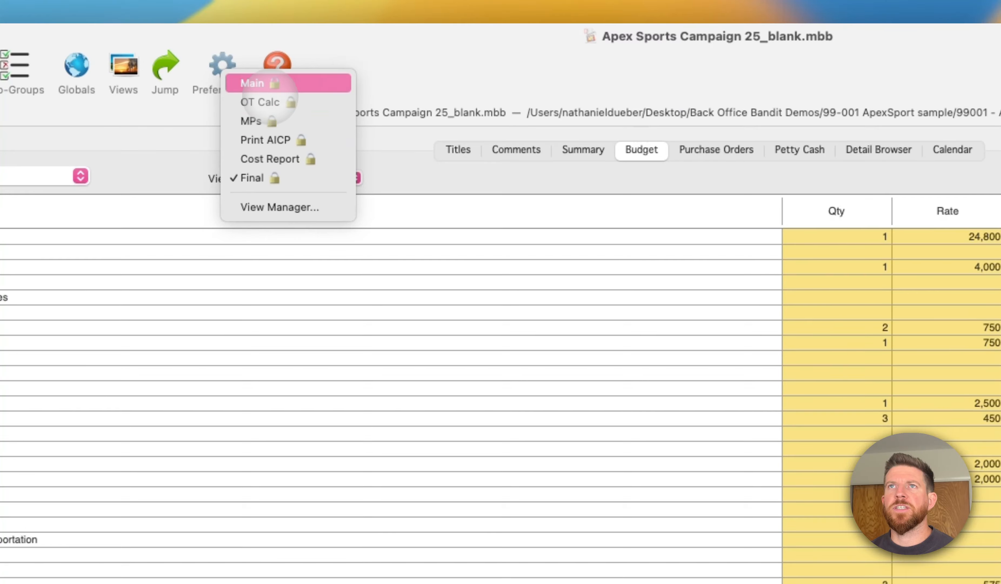
click(260, 84)
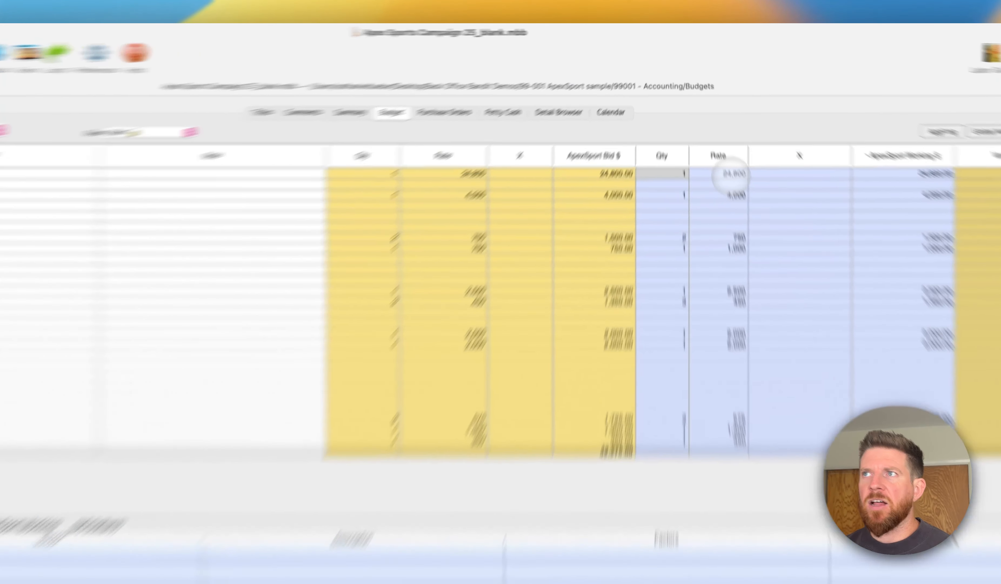
click(718, 138)
key(Left)
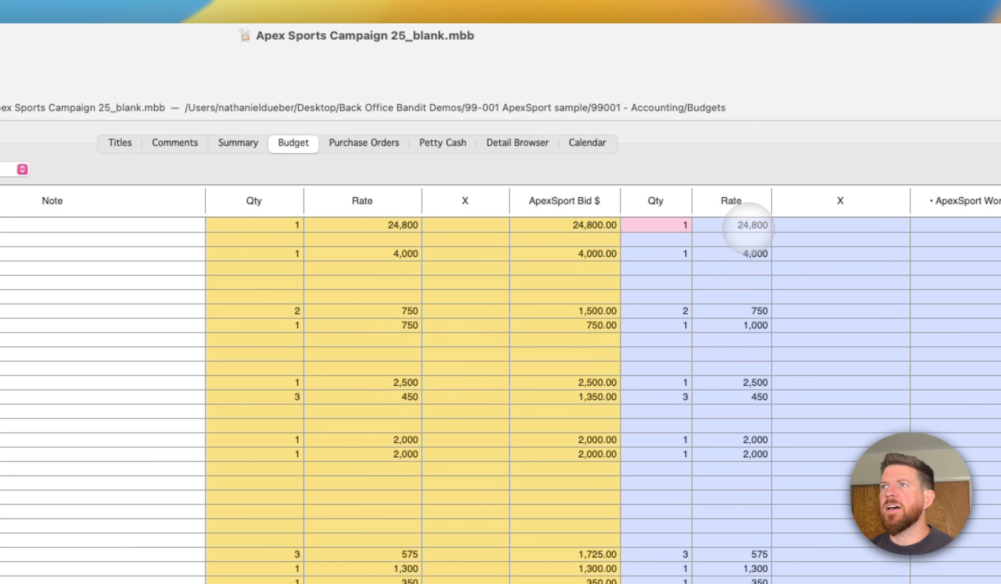
key(Right)
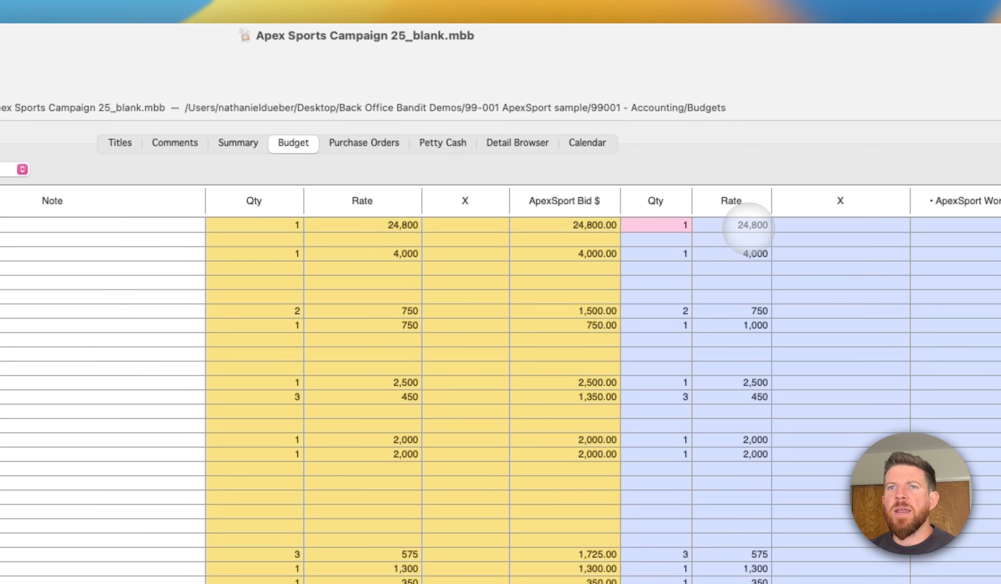
click(747, 229)
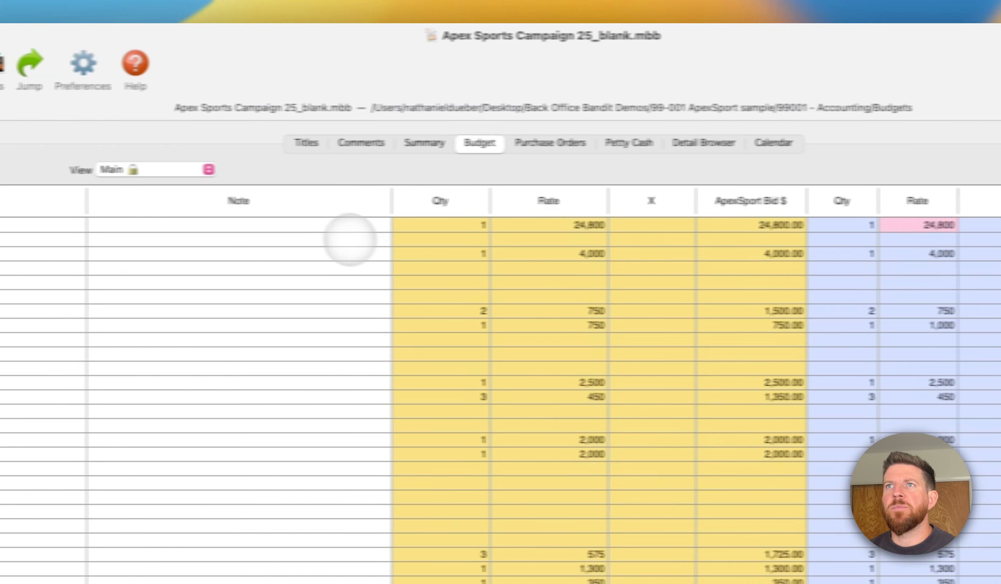
click(106, 227)
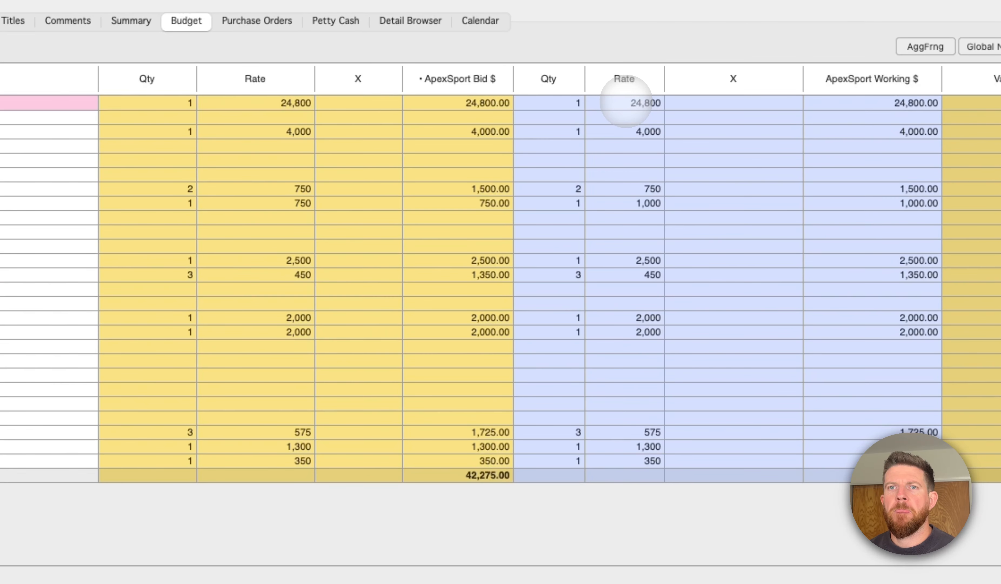
- Clear the ApexSport Working quantity and rate of the Location Fees account
click(753, 173)
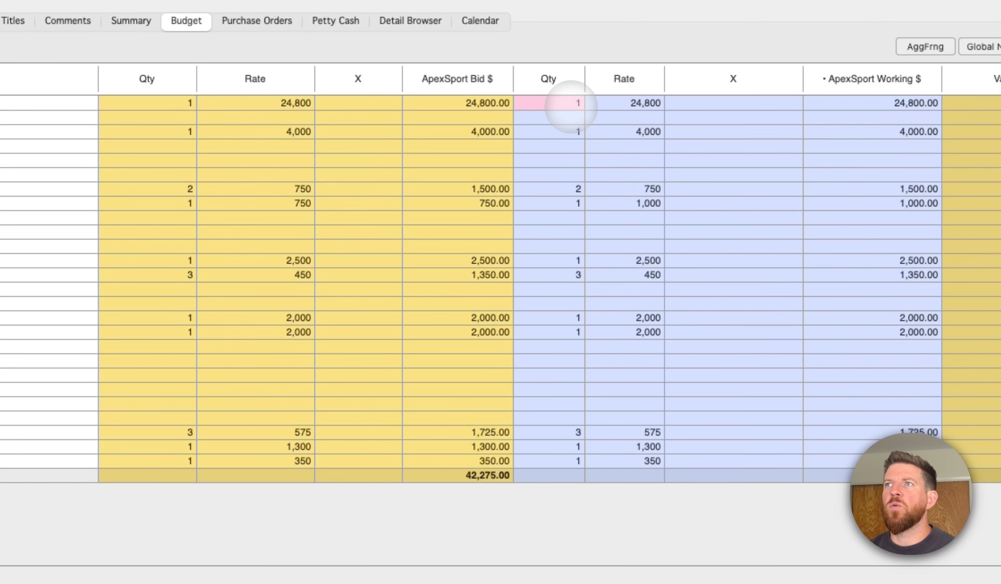
key(BackSpace)
click(625, 103)
key(BackSpace)
- Add a working detail to Location Fees named "Location costs" with description "Sample", quantity 1, unit flat and rate 15000
double_click(625, 103)
click(445, 360)
text(Location costs)
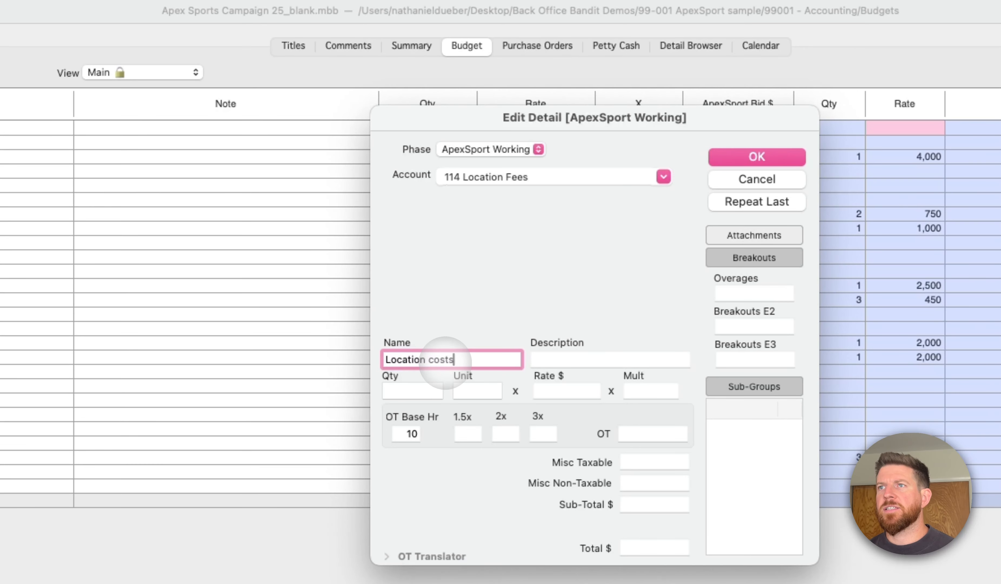
key(Tab)
text(Sample)
key(Tab)
text(1)
key(Tab)
text(flat)
key(Tab)
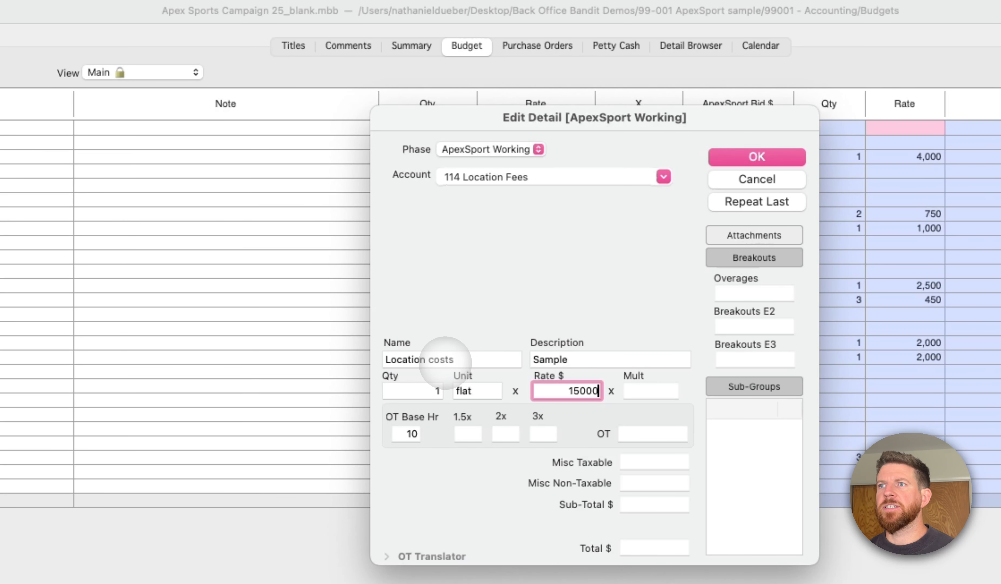
key(Return)
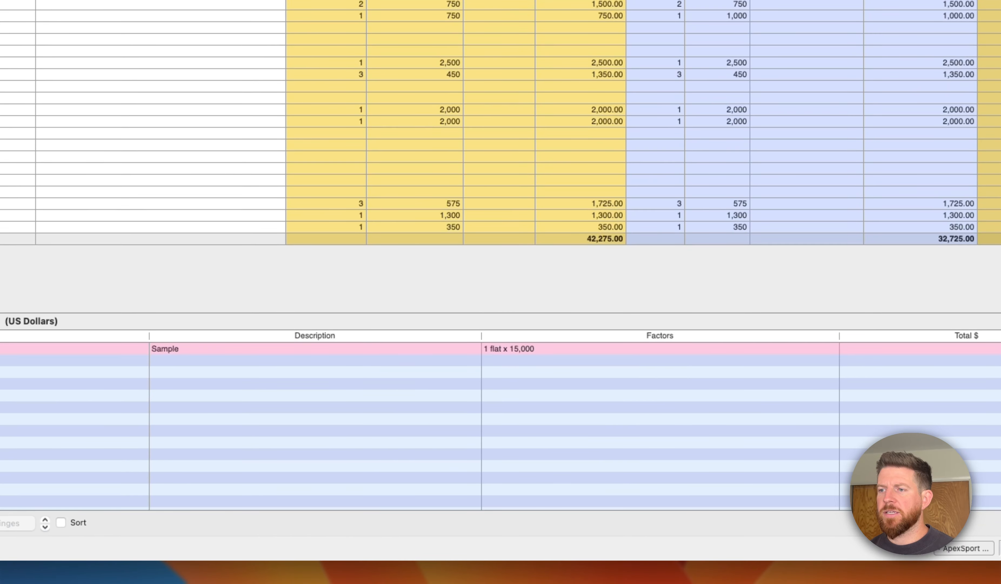
- Duplicate the Sample detail line twice under Location Fees and step through the three working entries
key(super+d)
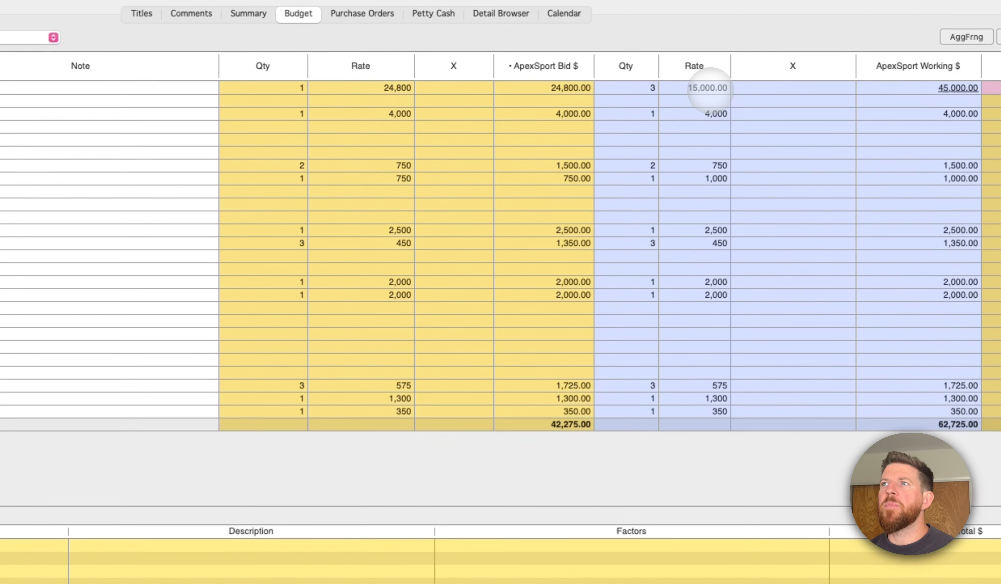
click(585, 130)
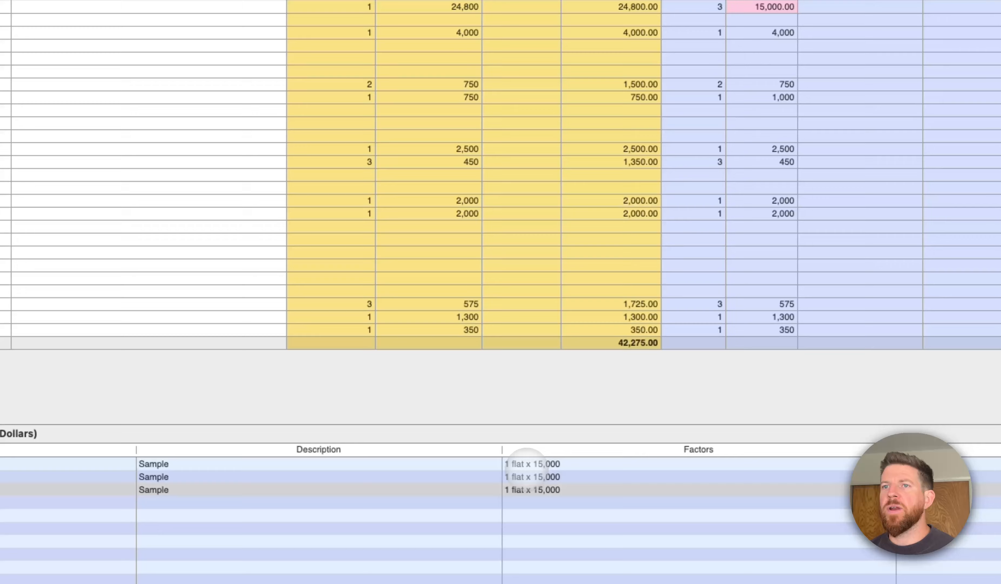
click(527, 470)
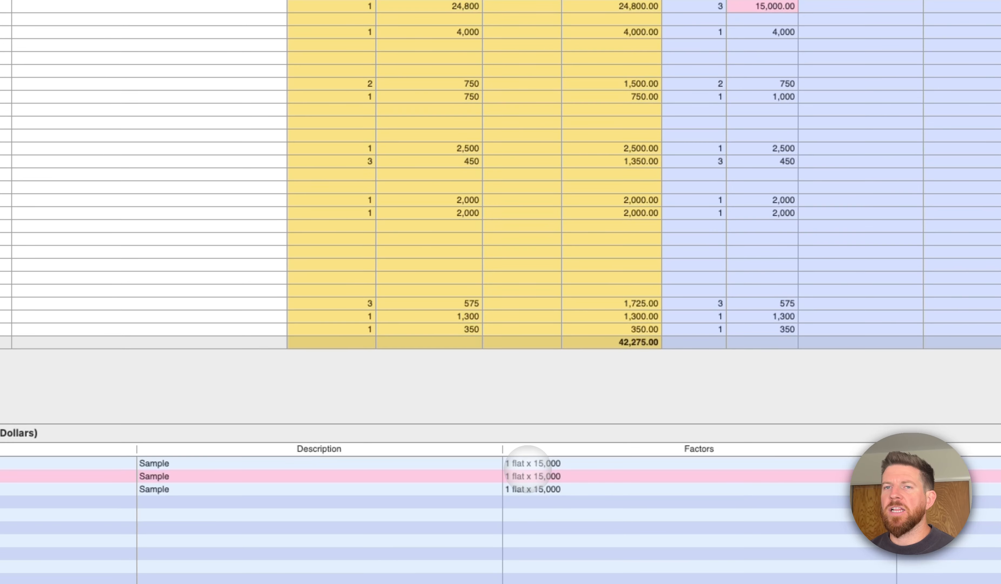
key(Up)
key(Down)
key(Down)
key(Up)
key(Up)
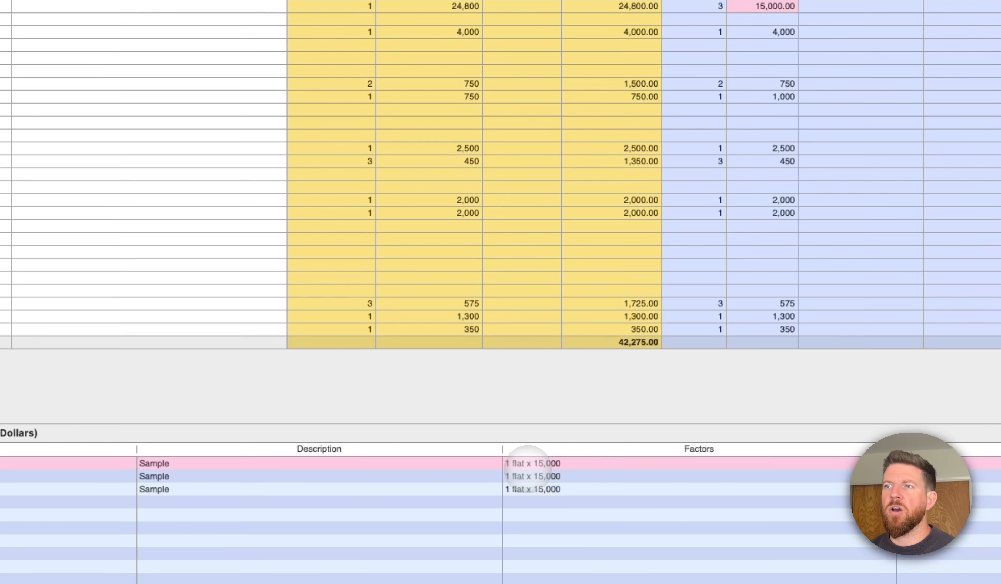
key(Down)
key(Down)
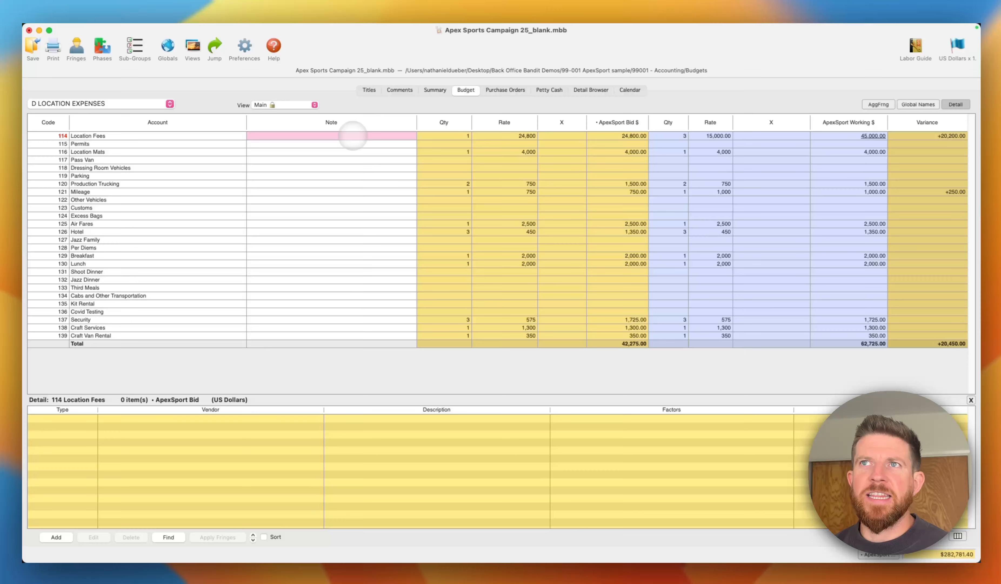
- Switch the budget to the Final view and show the detail entries behind the actual cost of Mileage
click(166, 193)
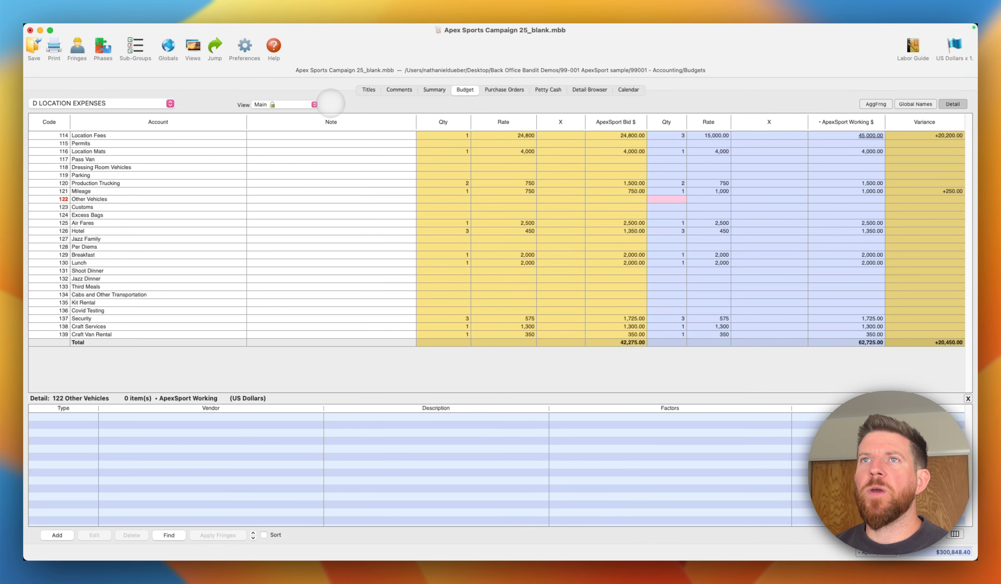
click(305, 104)
click(273, 154)
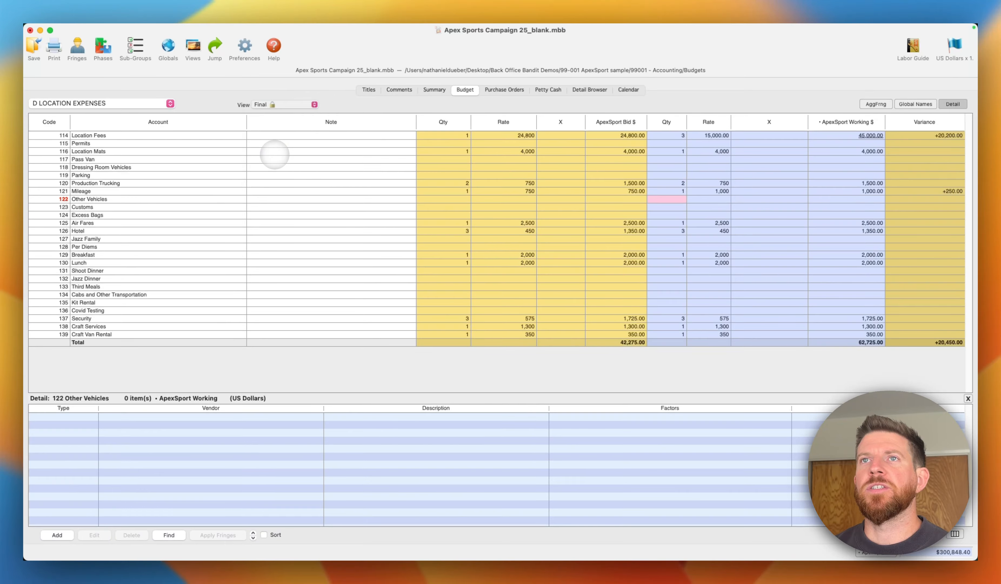
click(825, 192)
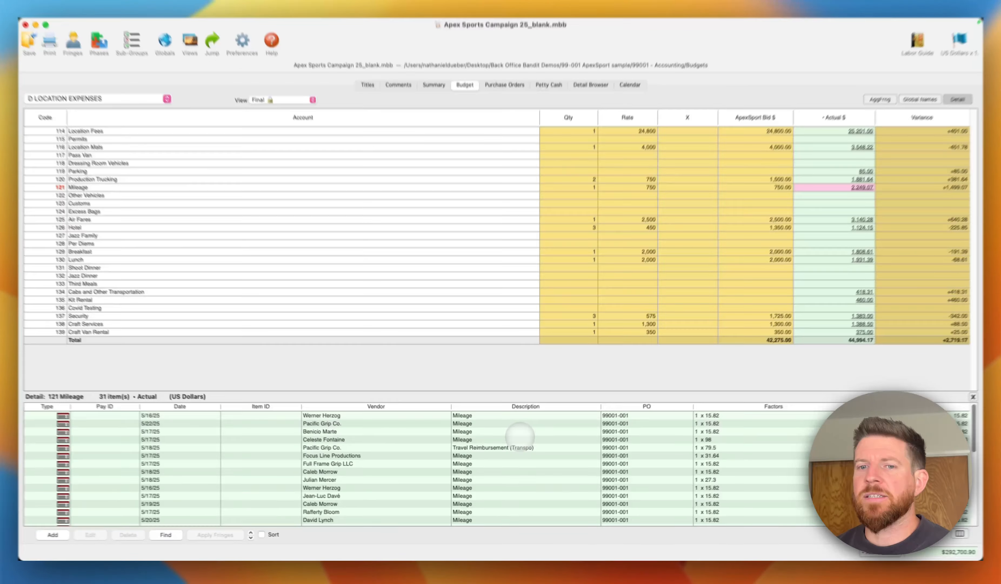
- Open a new Actual detail for Mileage, compare the Time Card and Petty Cash fields, and set the type to Projection
click(519, 432)
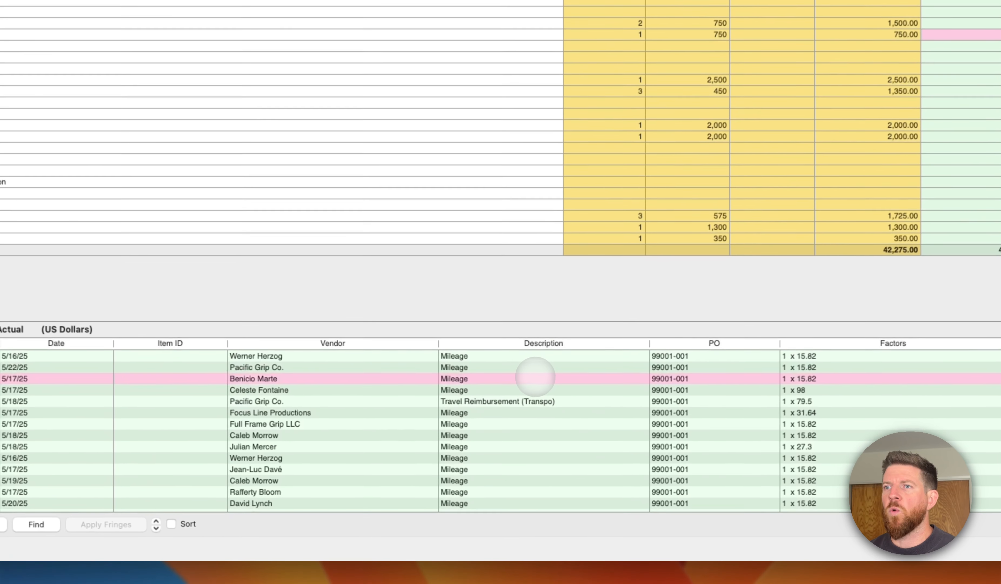
double_click(536, 375)
drag(497, 31, 526, 81)
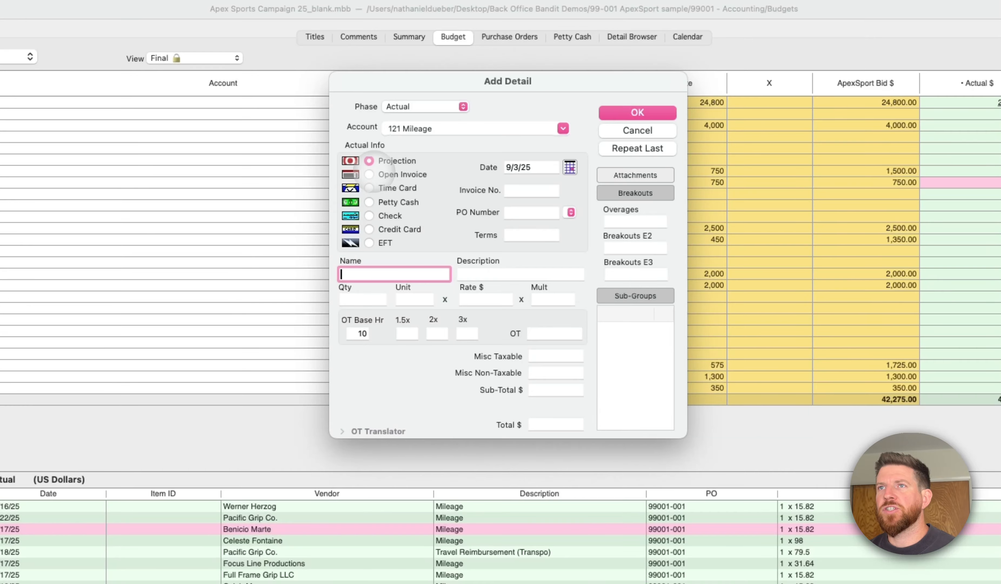
click(369, 188)
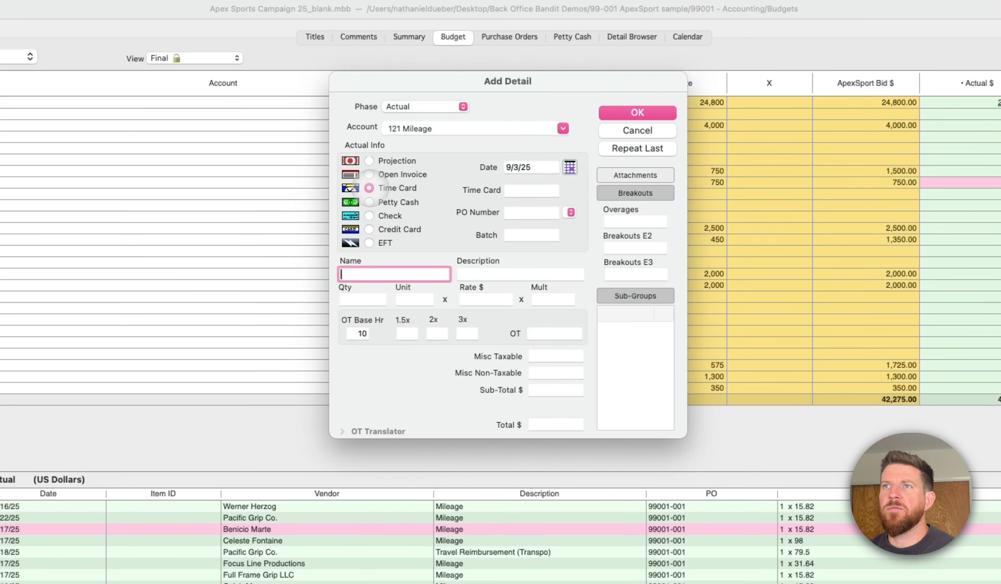
click(369, 202)
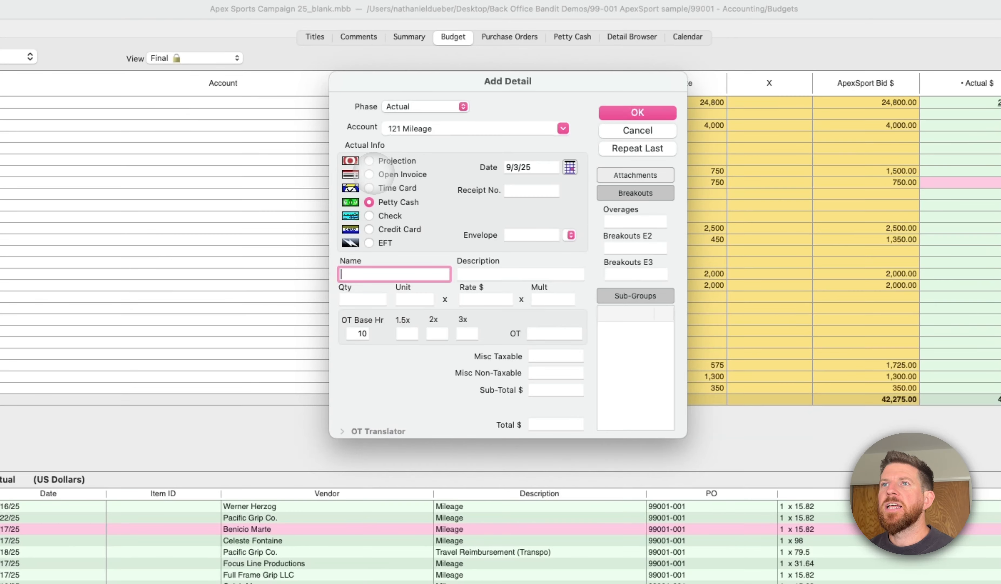
click(369, 160)
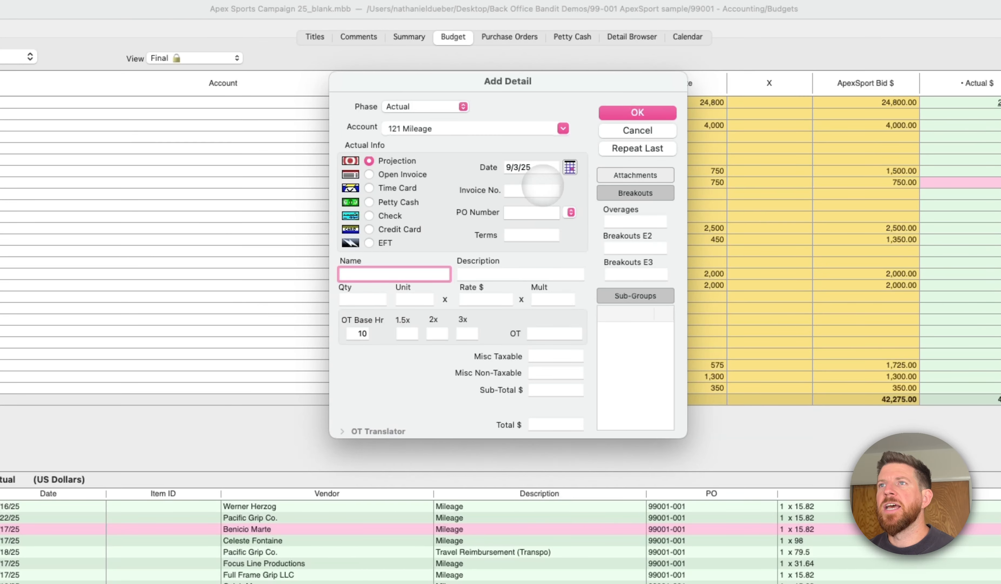
- Set the new Mileage detail's date to 4/10/26 and assign it to the Archive Films LA purchase order
click(537, 168)
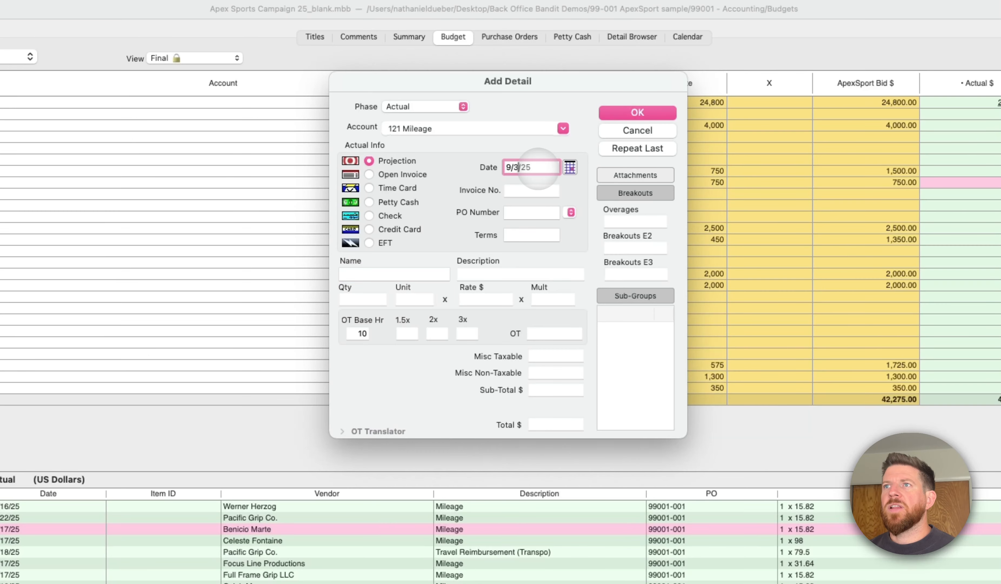
click(570, 166)
click(538, 333)
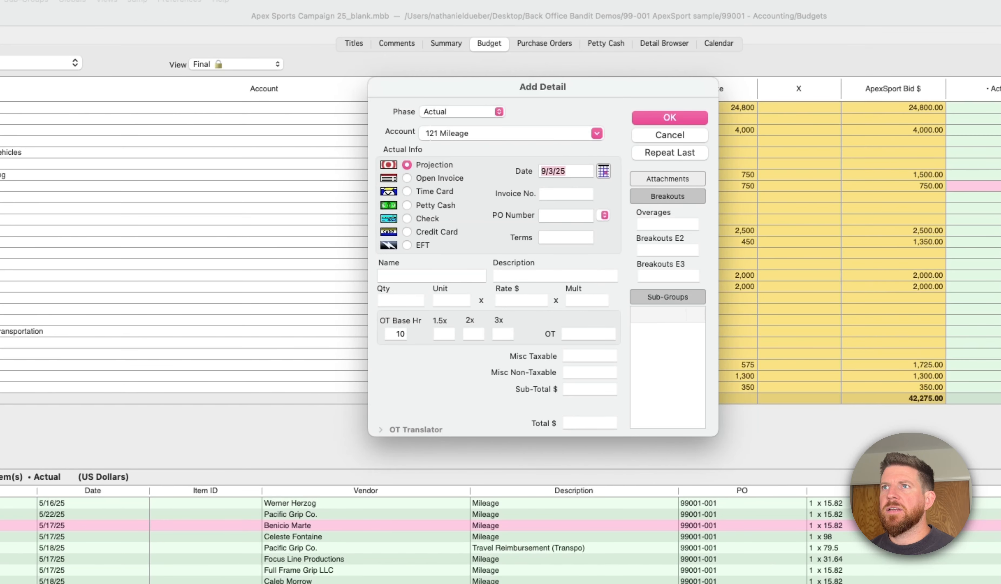
click(569, 194)
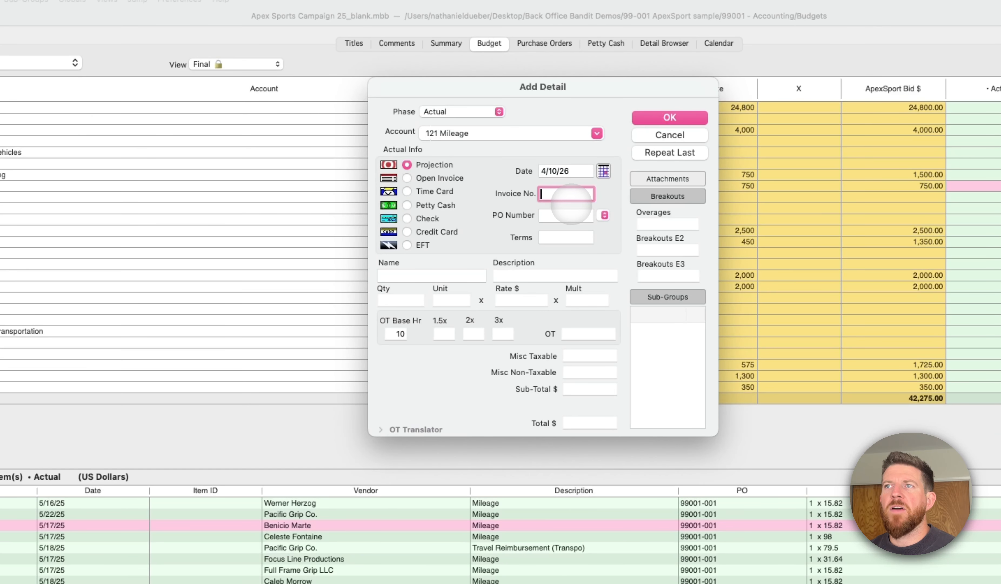
click(604, 215)
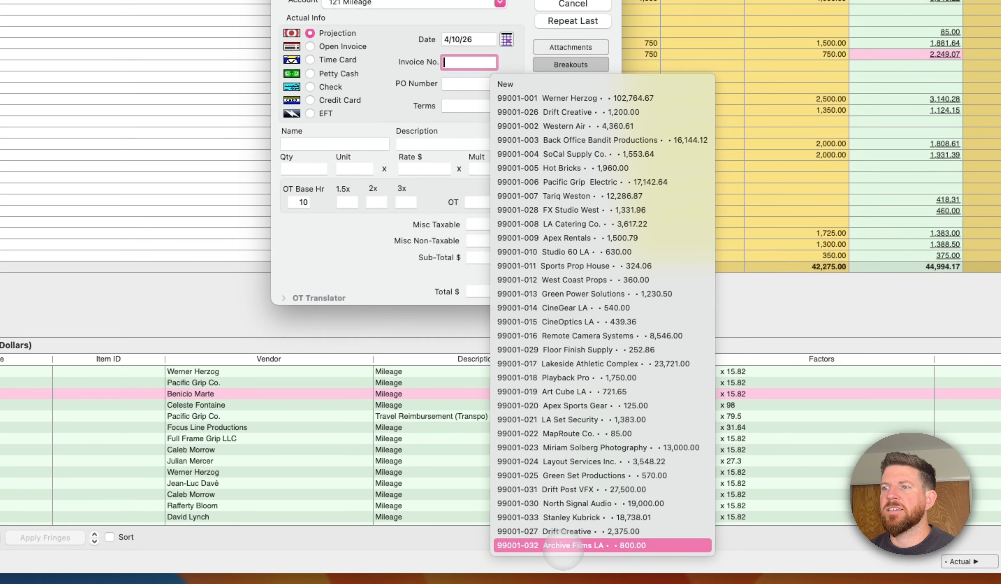
click(569, 546)
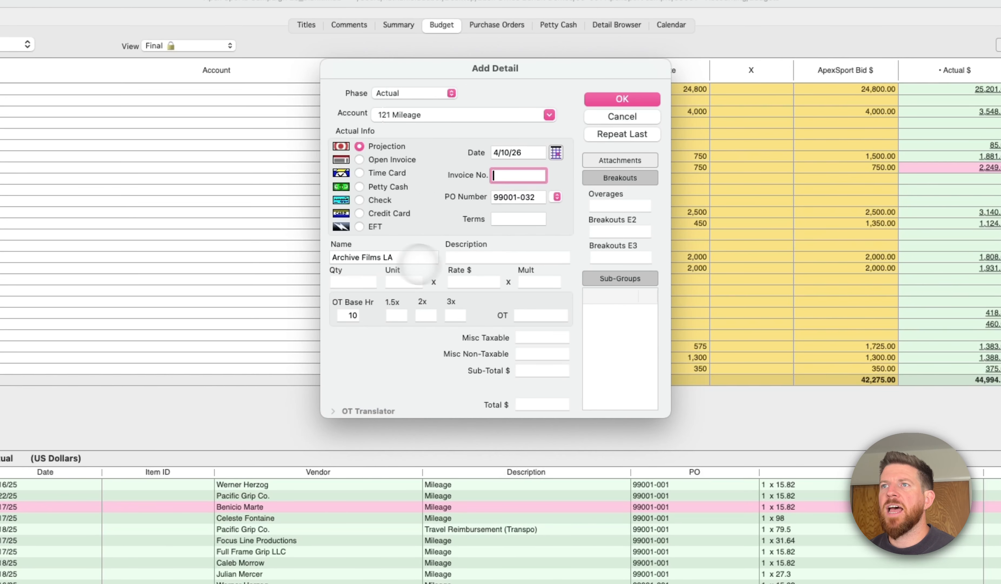
- Describe the new Archive Films LA detail as Mileage cost, with quantity 1, unit flat and a rate of $95
click(461, 257)
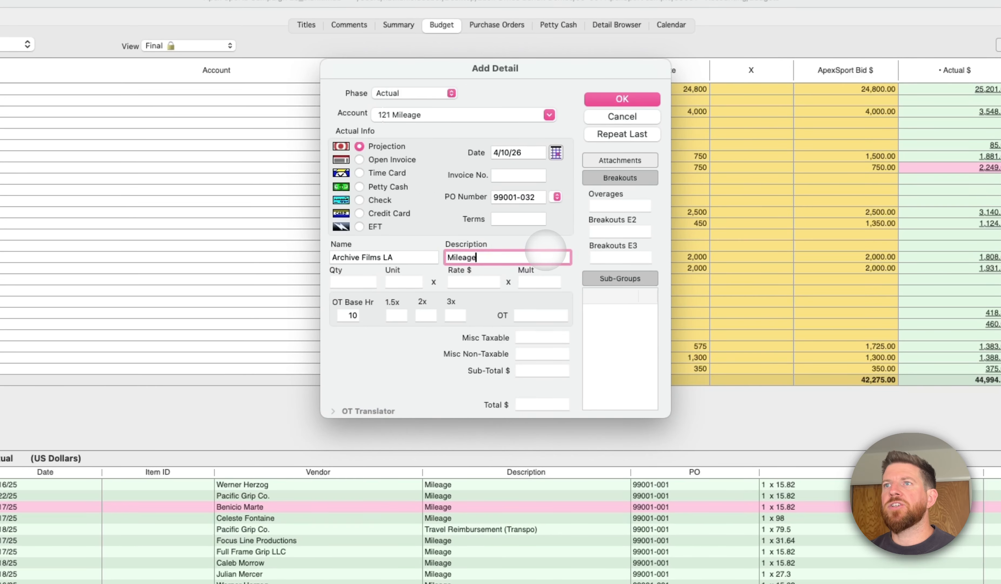
text(Mileage cost)
key(Tab)
text(1)
key(Tab)
text(flat)
key(Tab)
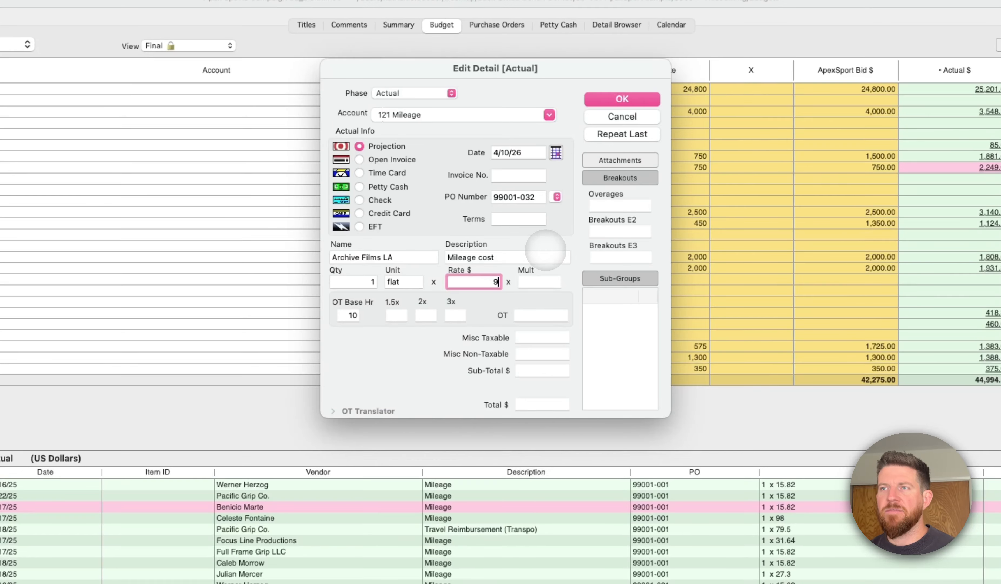
key(Tab)
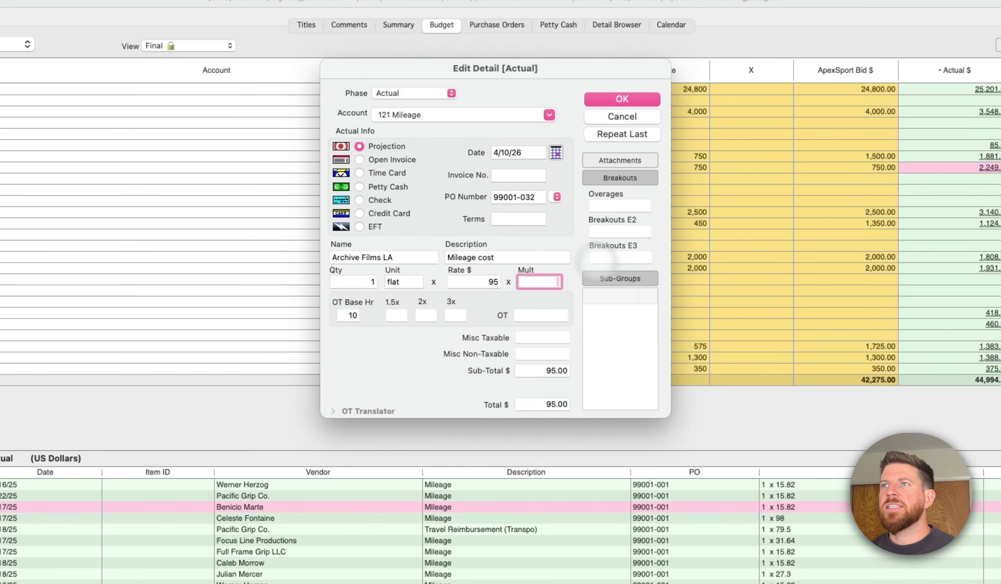
- Set the detail's payment terms to Net 30 and save the actual entry under Mileage
click(509, 219)
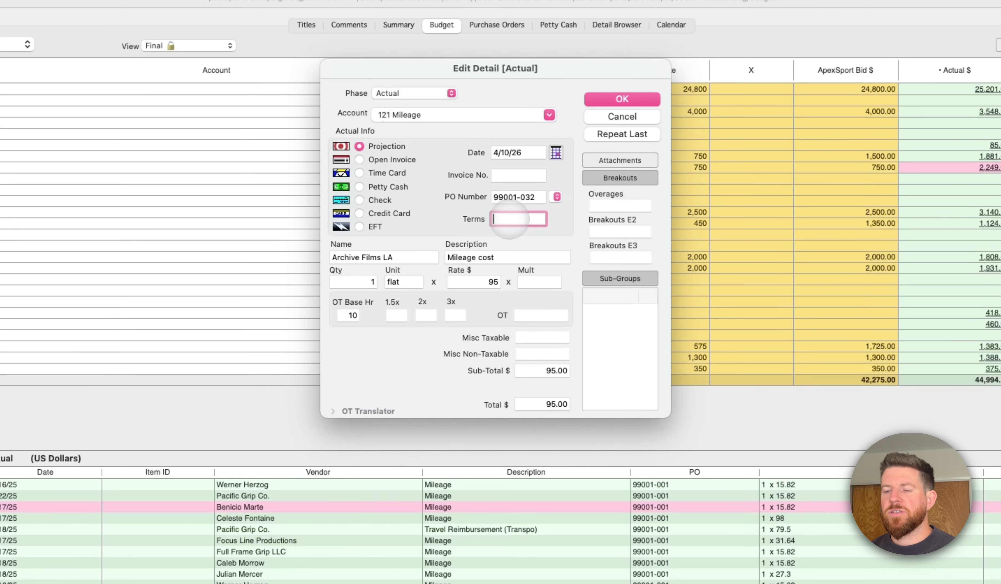
key(Tab)
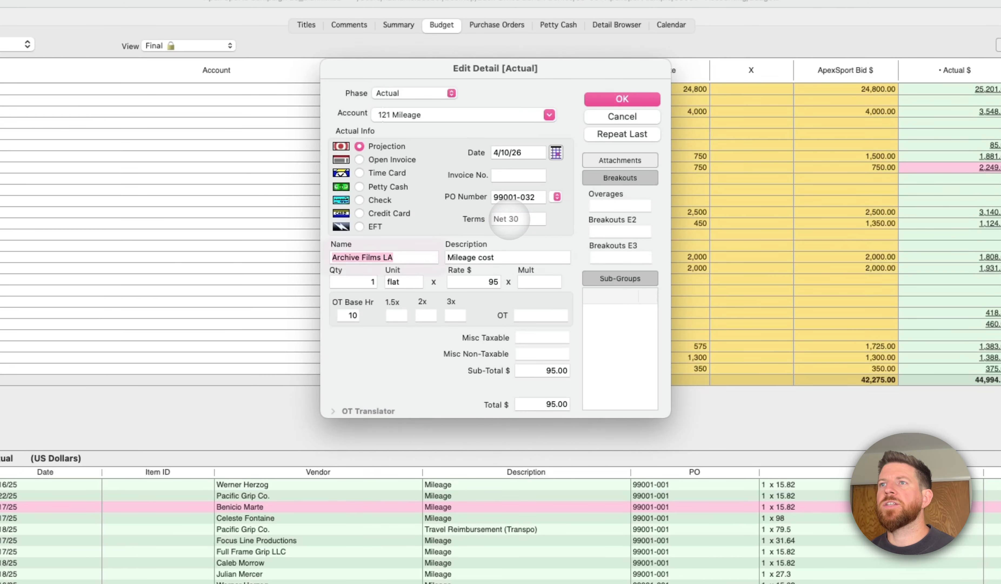
key(Return)
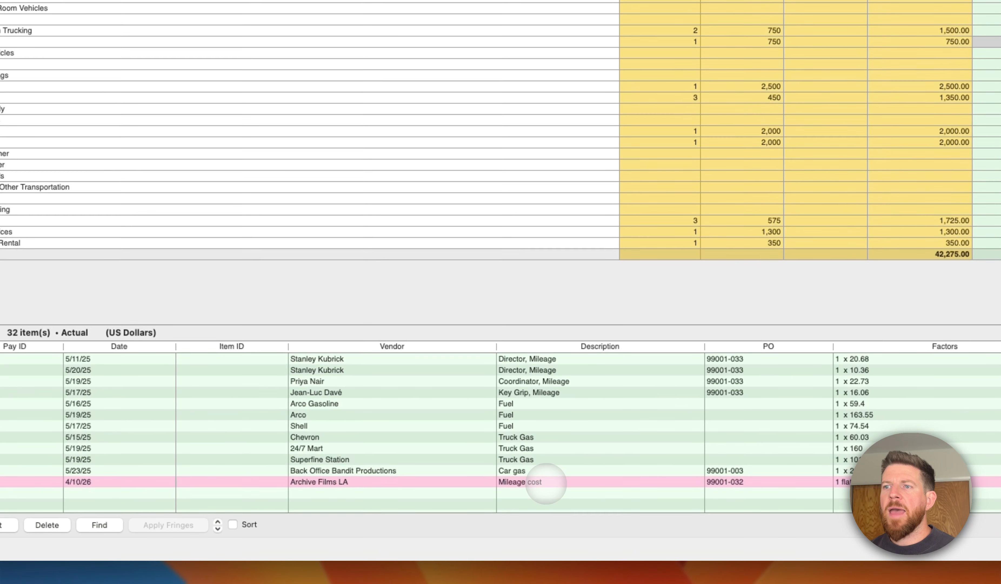
- Open another blank Actual detail for Mileage and go through its invoice number, PO number, terms, name, quantity and description fields
double_click(537, 493)
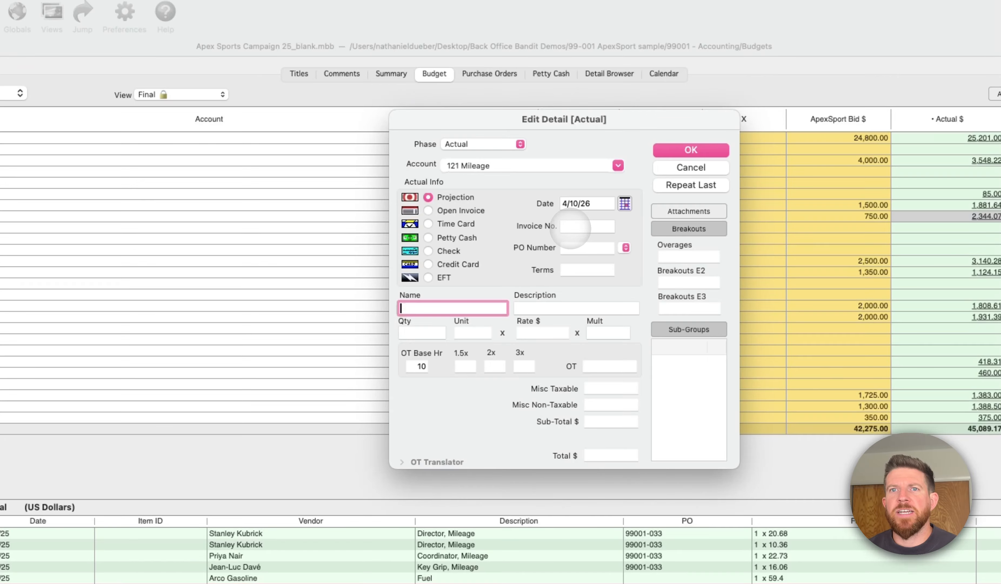
click(572, 228)
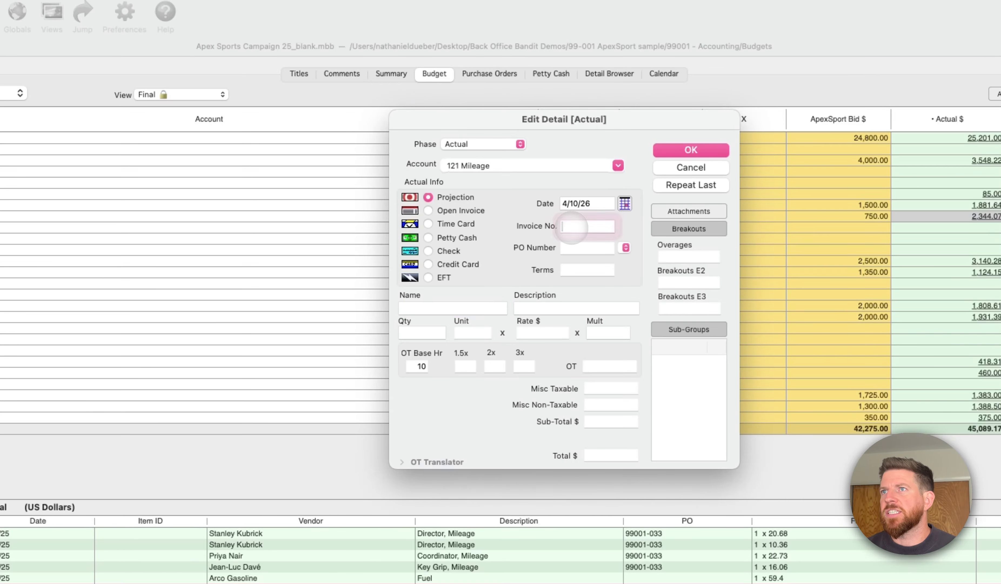
key(Tab)
key(Tab)
key(Tab)
key(Tab)
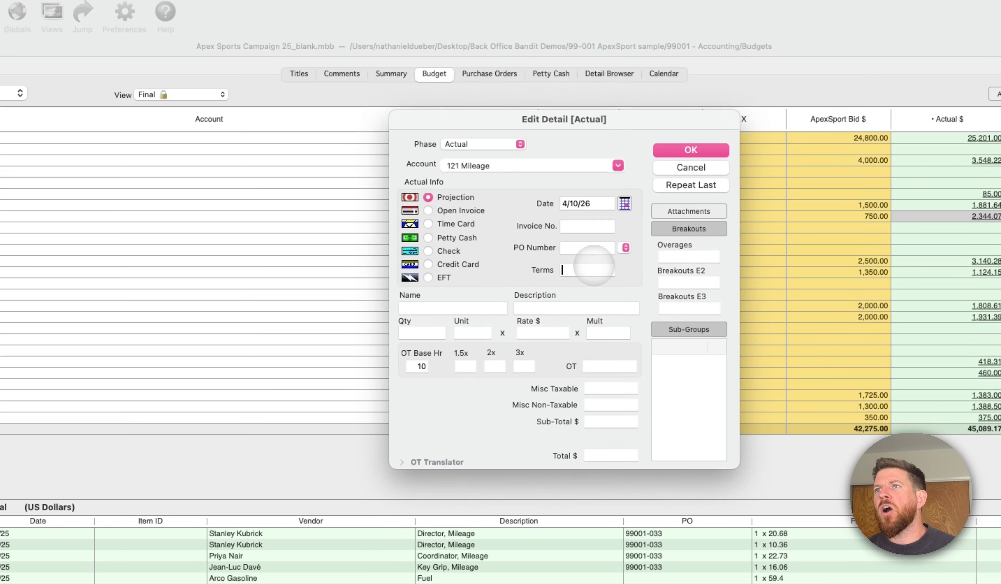
key(Tab)
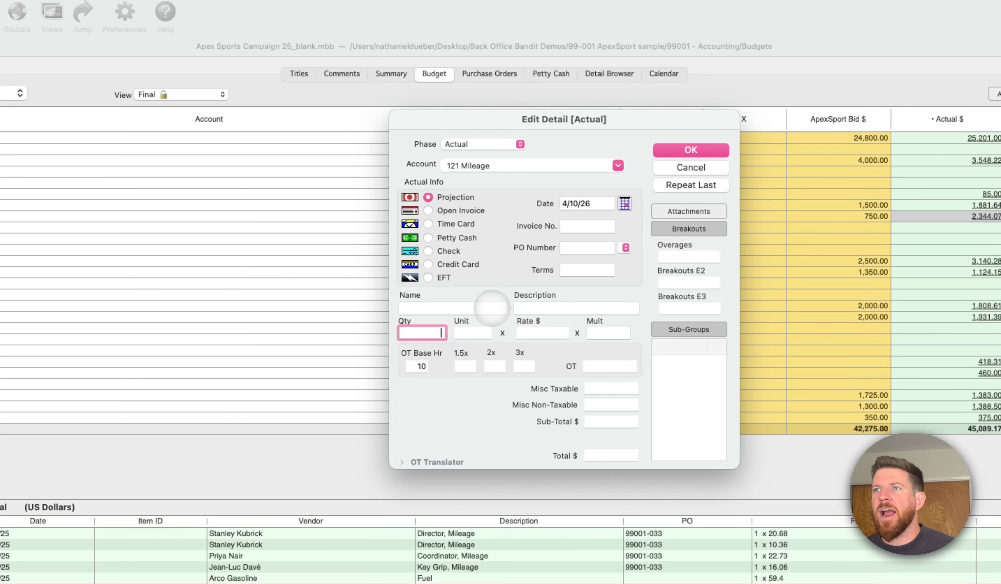
click(492, 307)
click(589, 308)
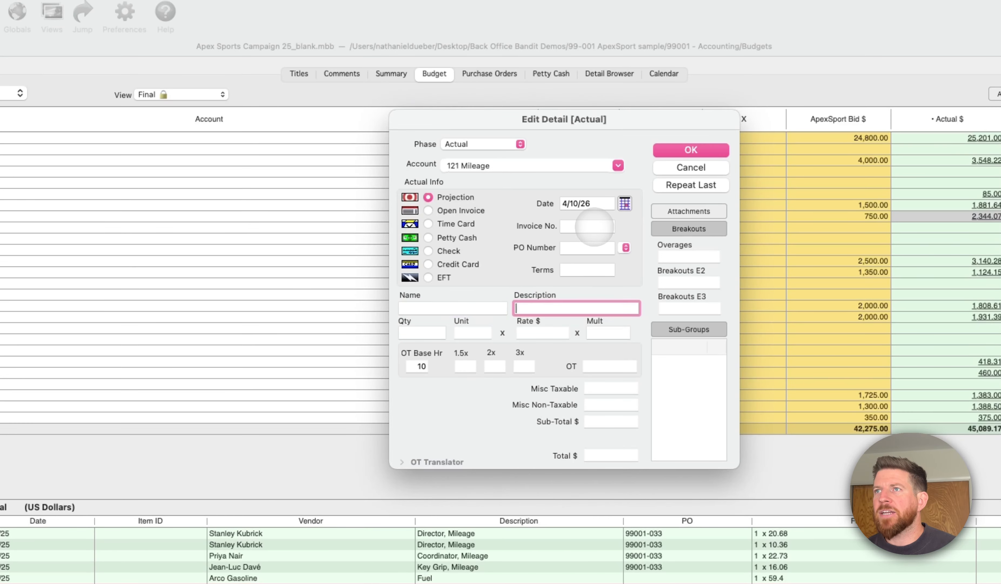
click(594, 227)
click(489, 309)
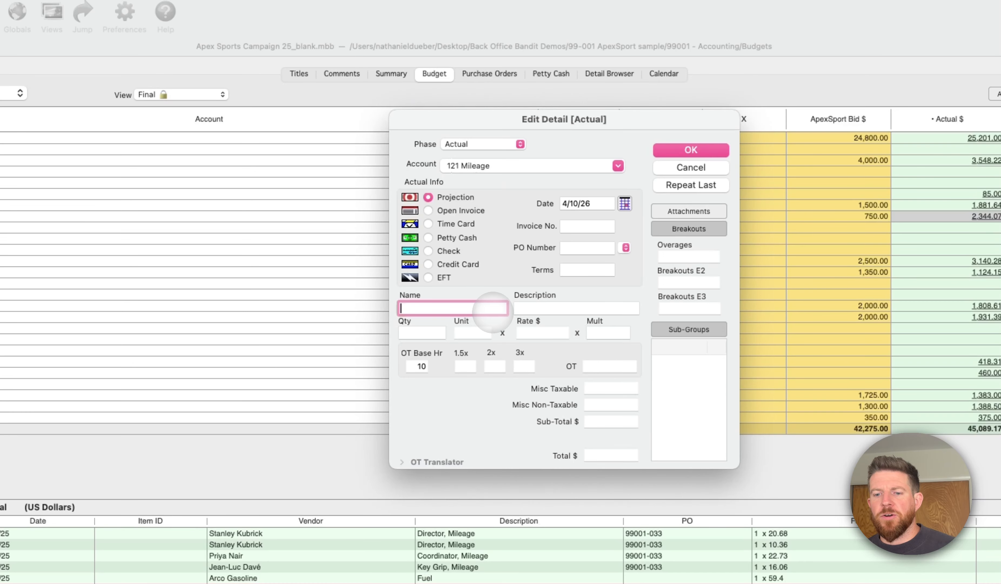
click(587, 226)
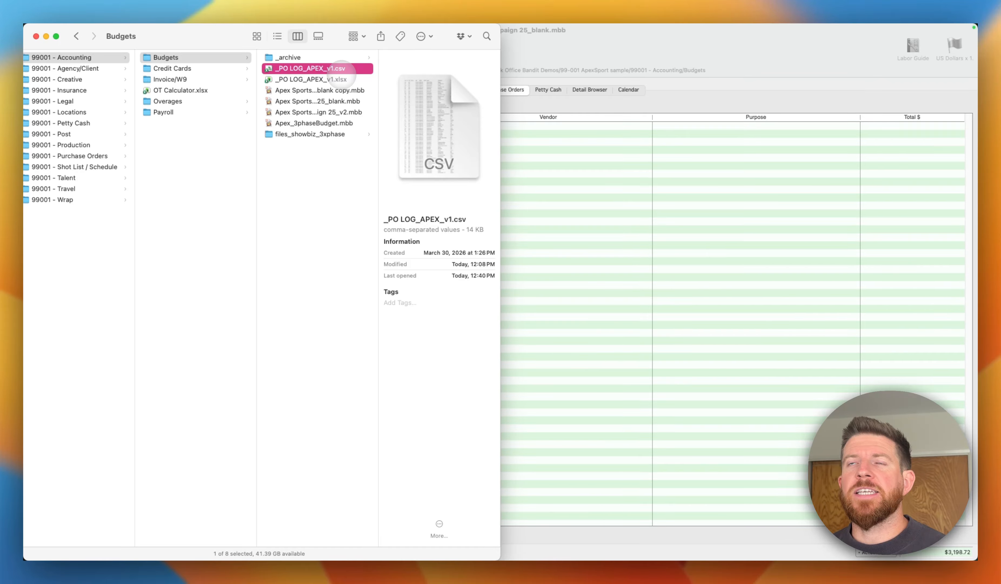
- Open _PO LOG_APEX_v1.csv in Excel and widen the Vendor column to fit the vendor names
double_click(340, 69)
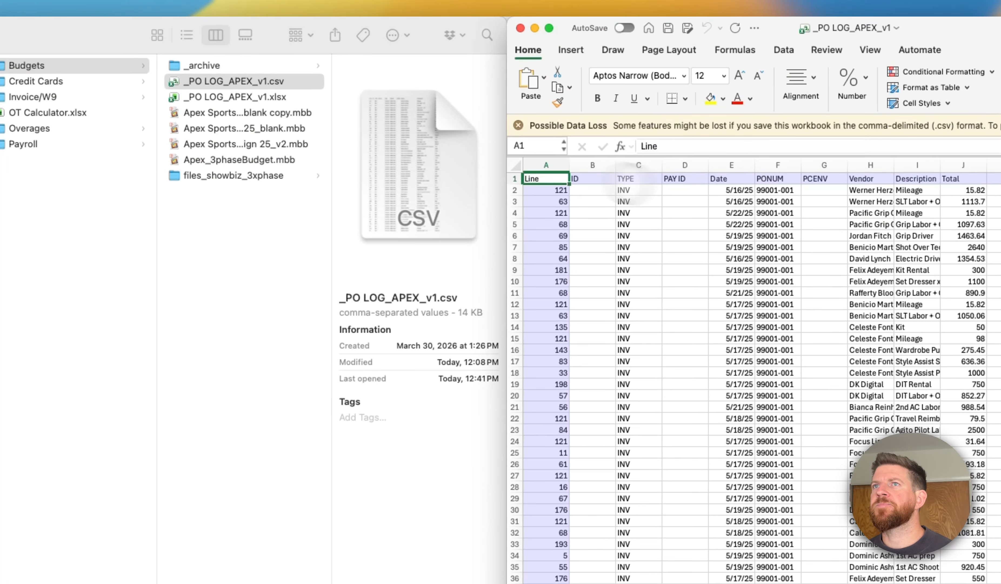
click(685, 259)
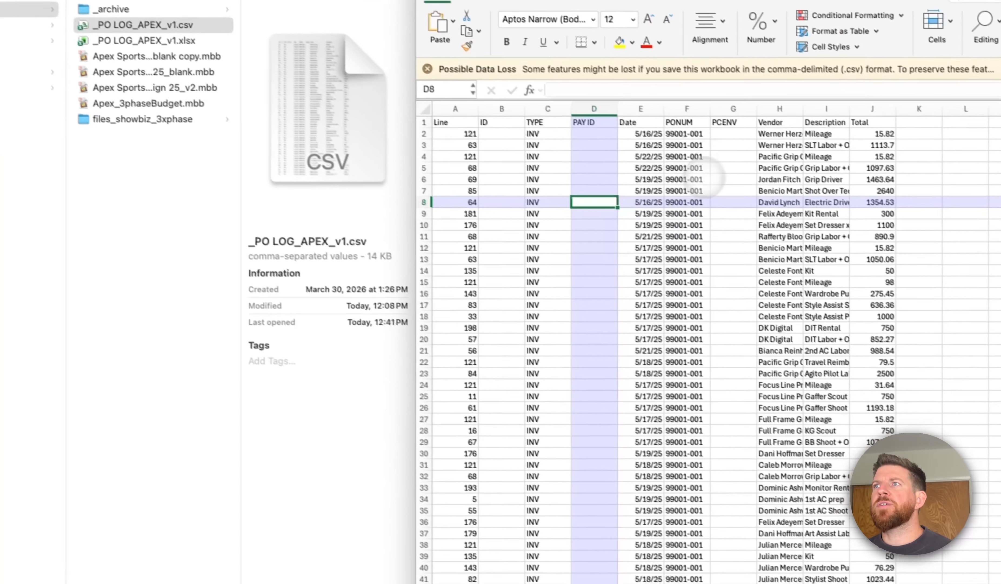
drag(797, 105, 864, 105)
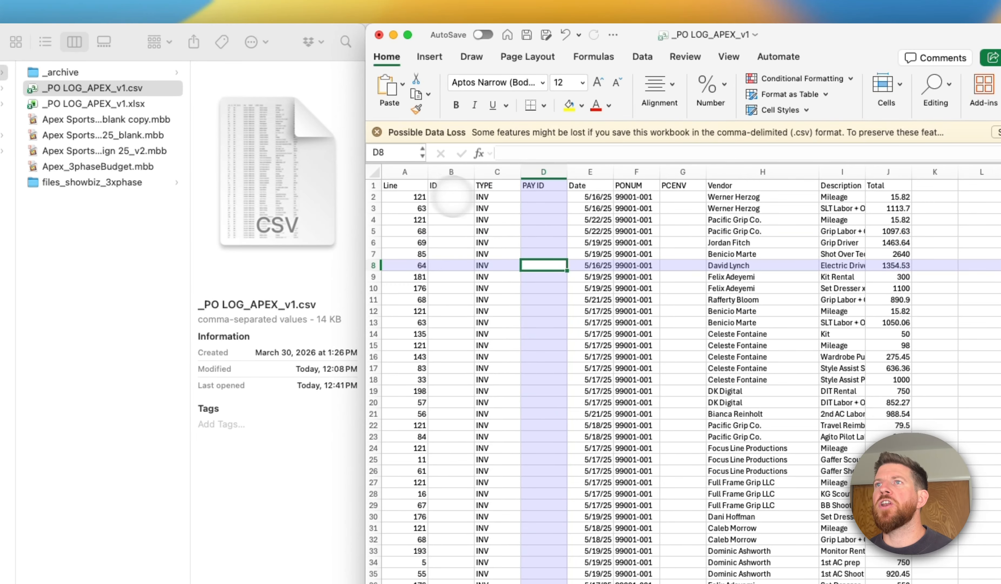
- Select the log's header row from Line to Total and compare the headings with the budget's Add Detail fields
click(458, 125)
drag(405, 187, 841, 185)
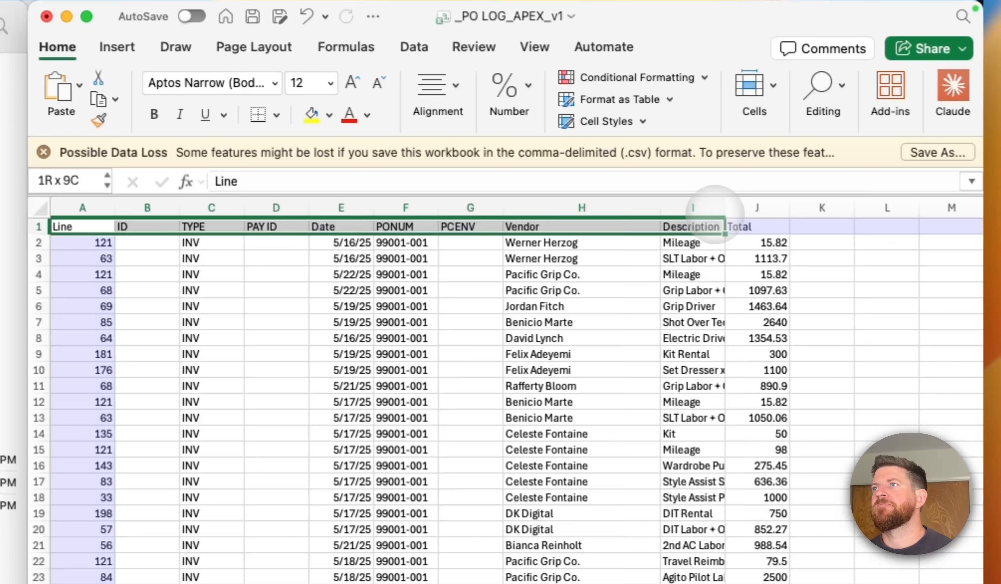
drag(715, 205, 757, 225)
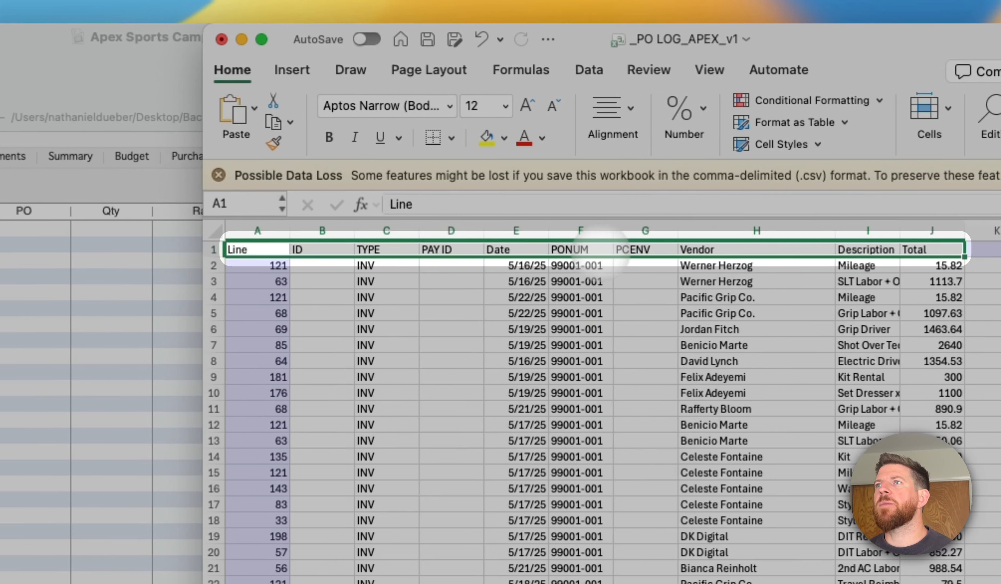
key(super+Tab)
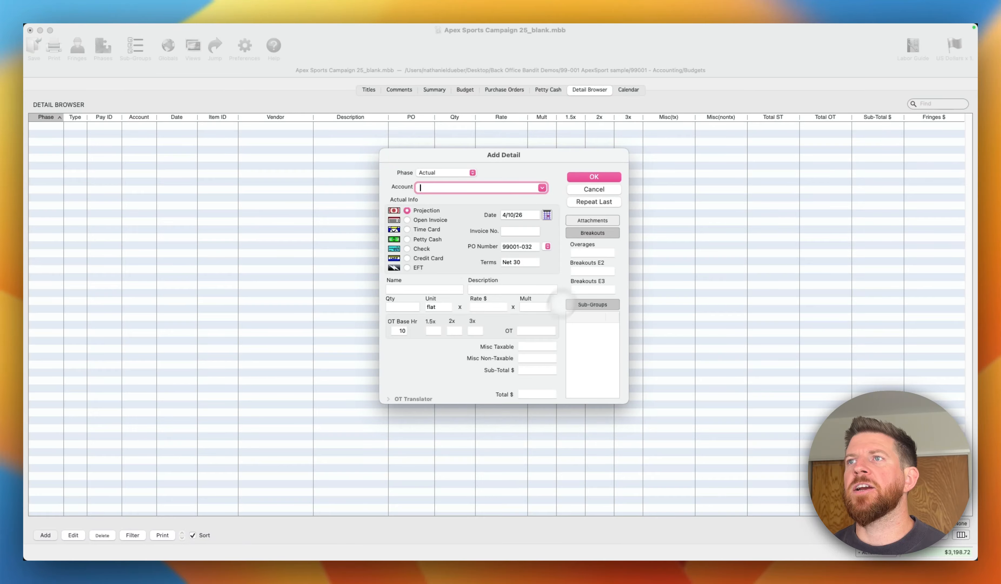
key(super+Tab)
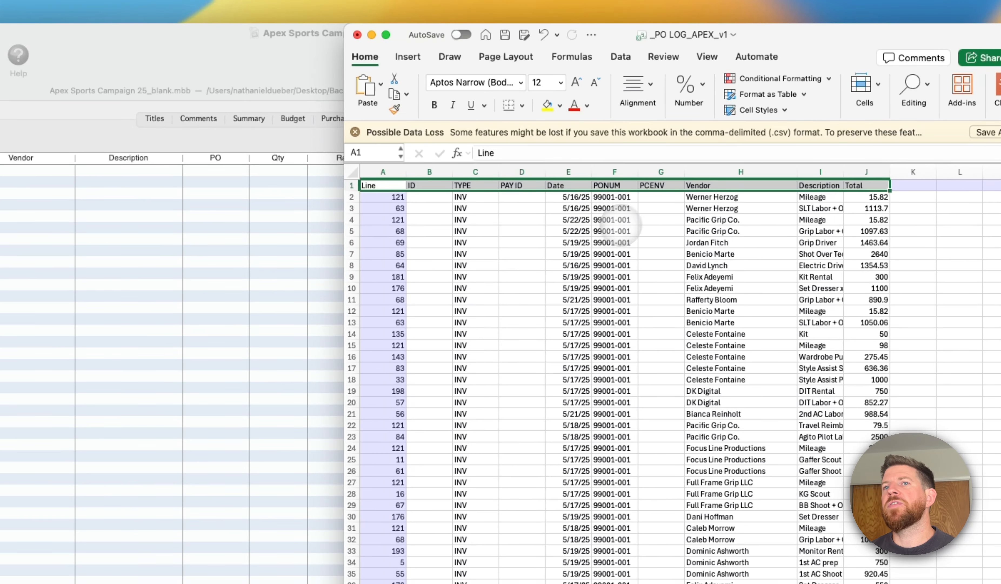
- Examine the Line, ID and TYPE columns of the PO log row by row
click(529, 209)
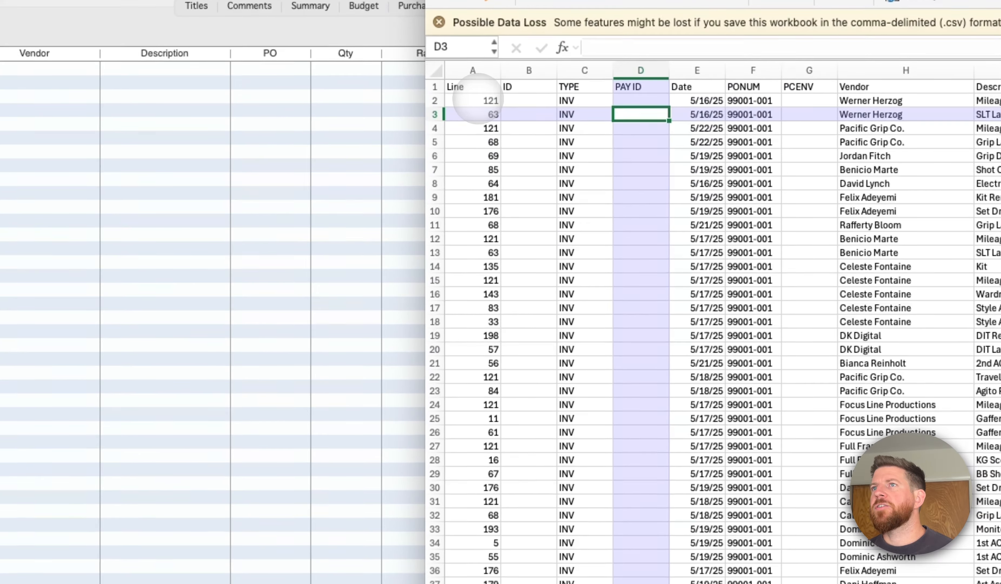
drag(528, 145, 537, 261)
drag(487, 296, 498, 489)
click(539, 171)
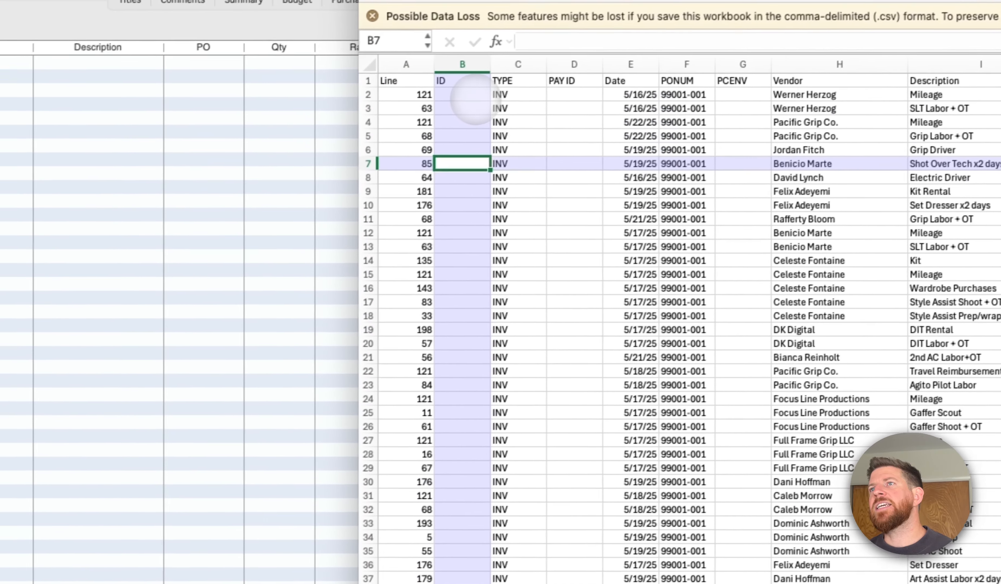
drag(517, 80, 522, 430)
drag(460, 448, 462, 138)
- Examine the PAY ID column down the log, checking how credit card, EFT and check payments are identified
click(563, 137)
click(567, 97)
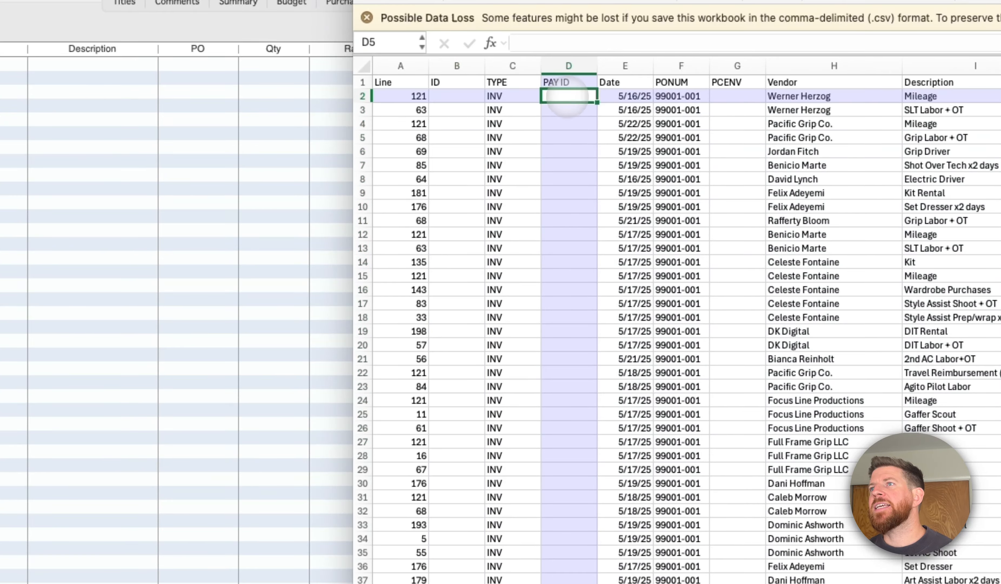
scroll(567, 136, down, 15)
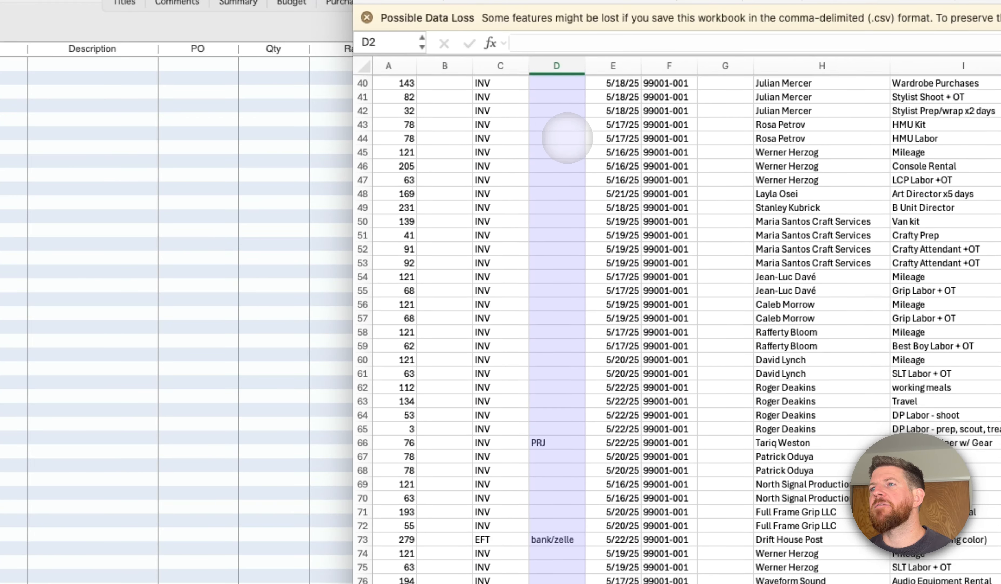
scroll(573, 241, down, 3)
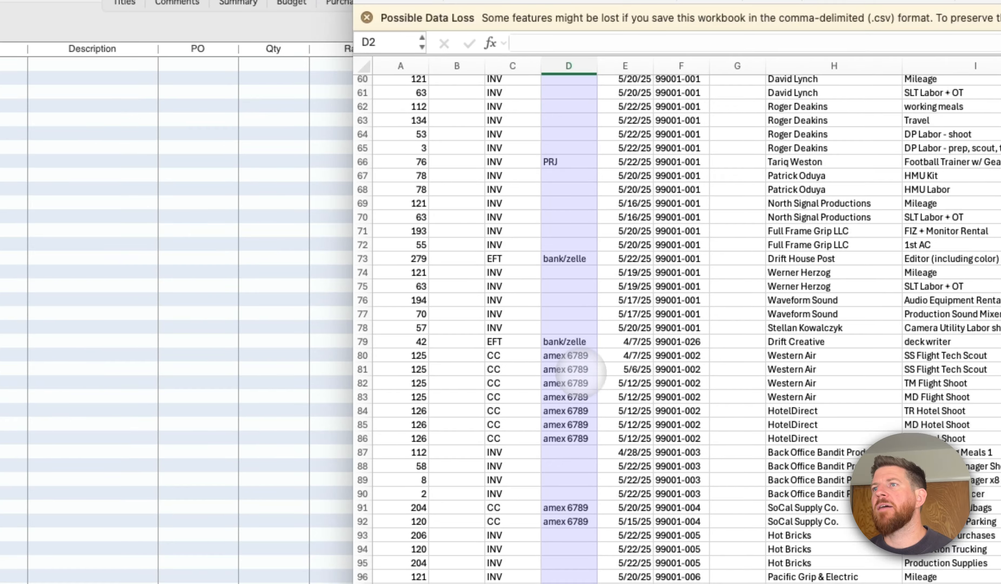
click(571, 367)
click(566, 354)
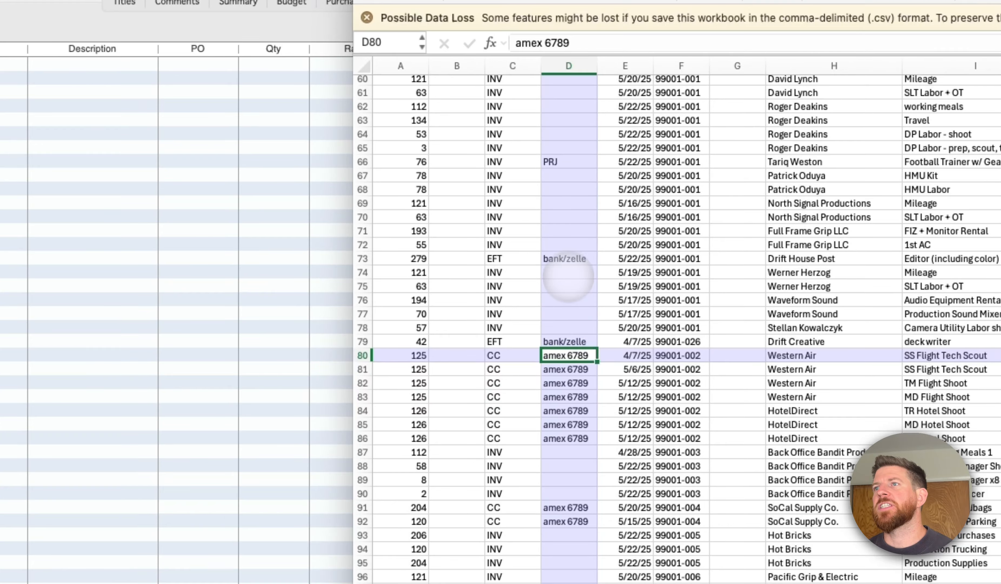
click(567, 259)
scroll(568, 341, down, 10)
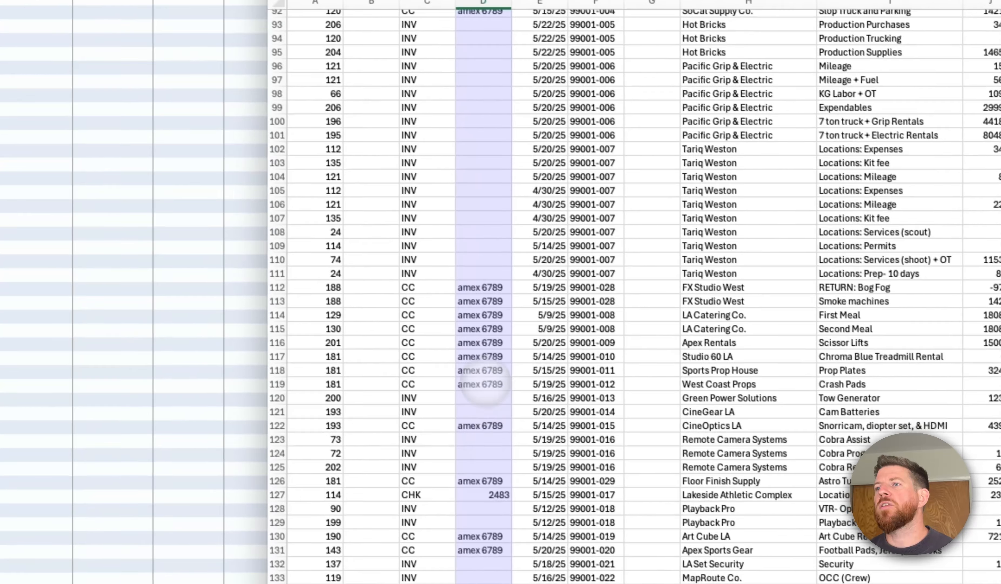
scroll(568, 377, down, 8)
scroll(482, 354, up, 20)
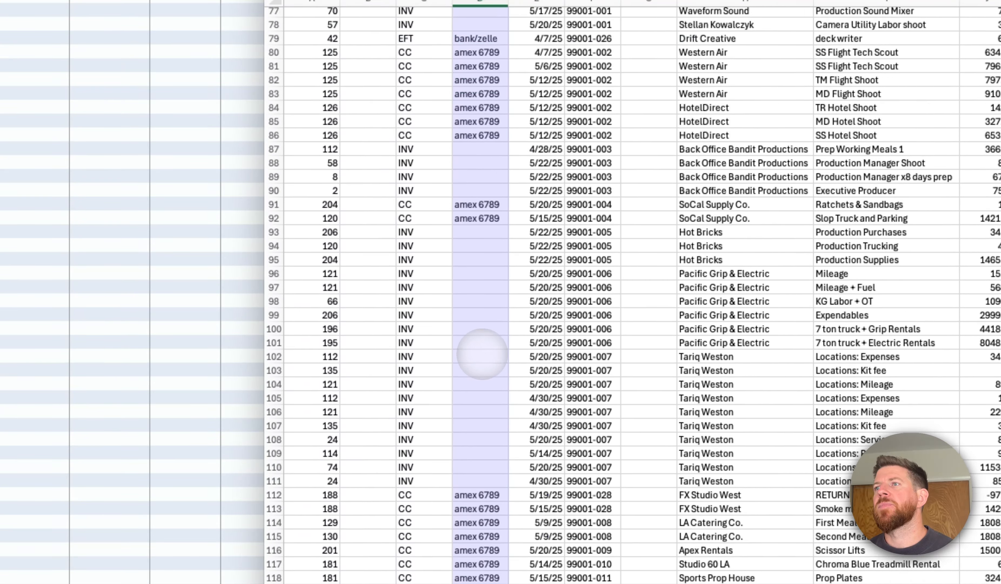
- Review the Date and PONUM columns, and select the petty cash envelope codes in the PCENV column from row 168 downward
drag(537, 29, 536, 395)
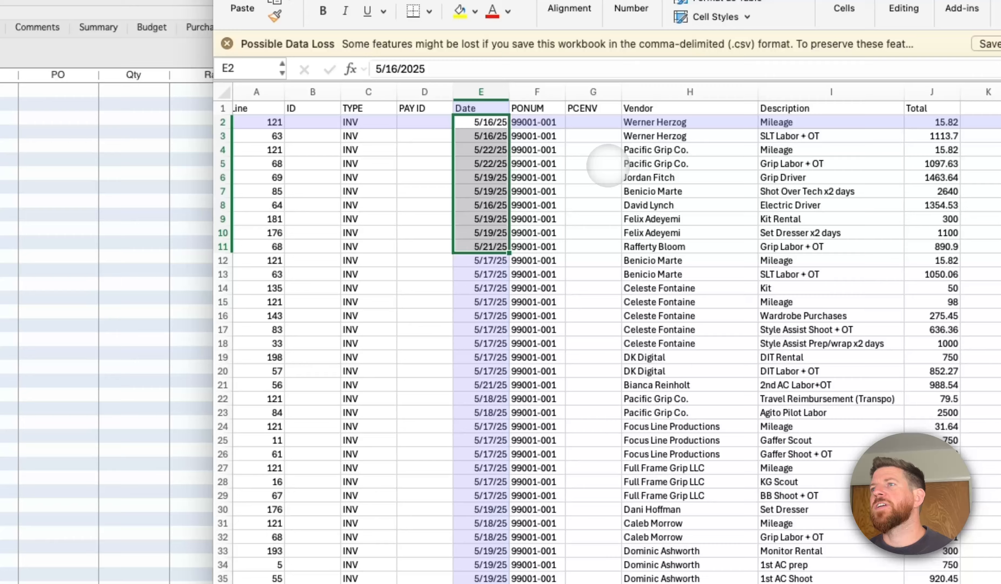
click(608, 165)
click(595, 247)
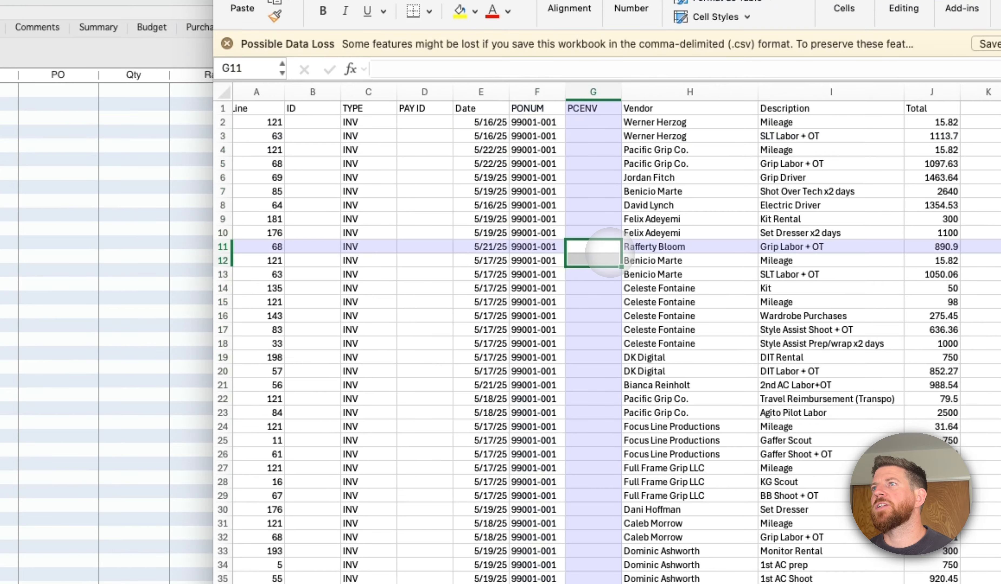
click(593, 109)
scroll(592, 113, right, 1)
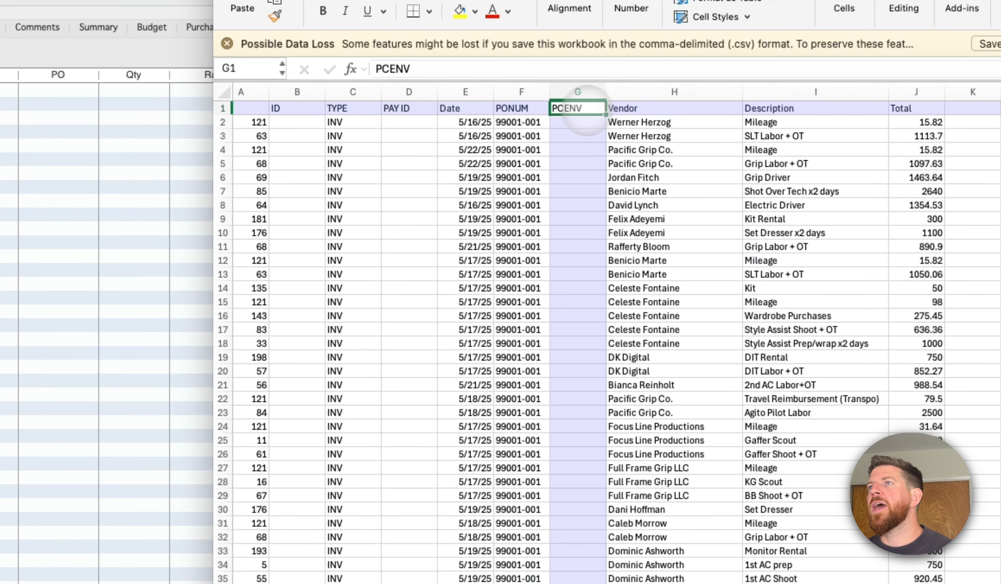
scroll(585, 230, down, 15)
scroll(585, 236, down, 20)
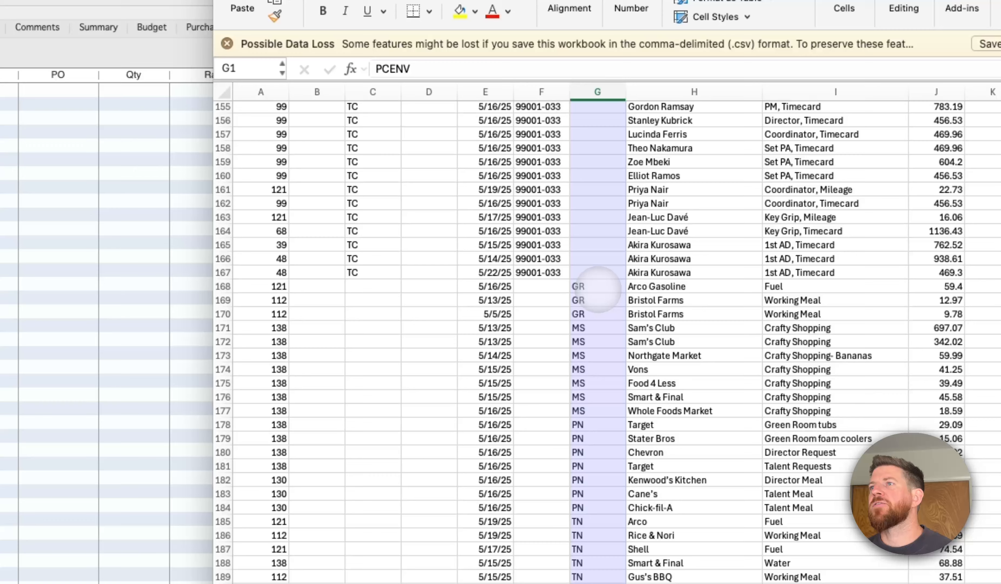
drag(598, 289, 605, 583)
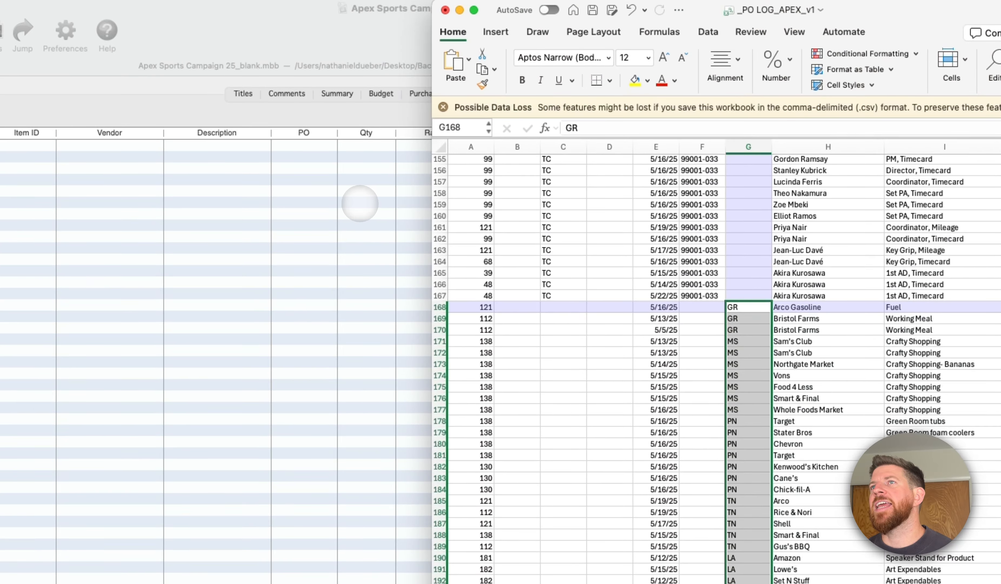
- Switch to the Apex Sports Campaign budget and show its purchase order list and its petty cash list
click(360, 204)
click(446, 95)
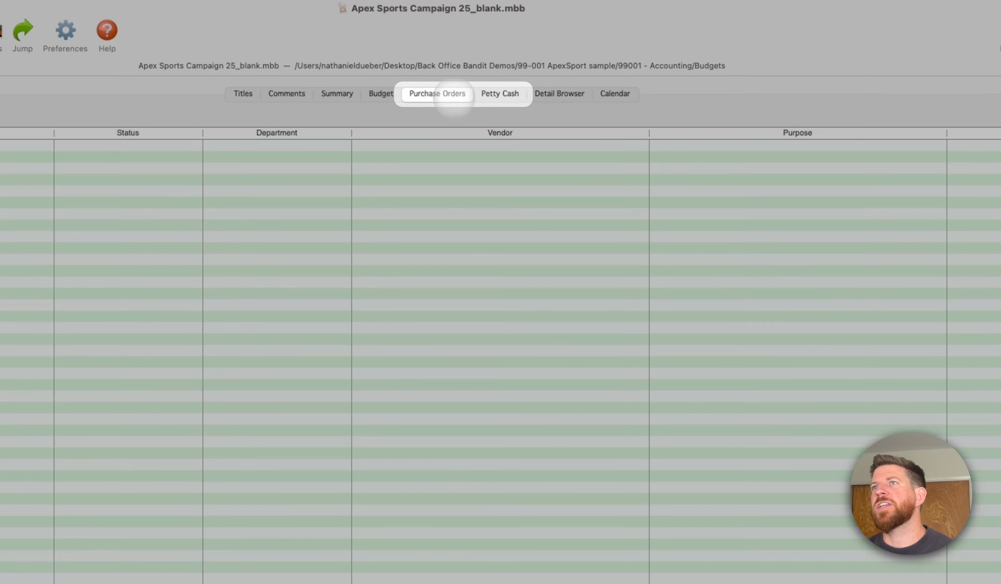
click(500, 94)
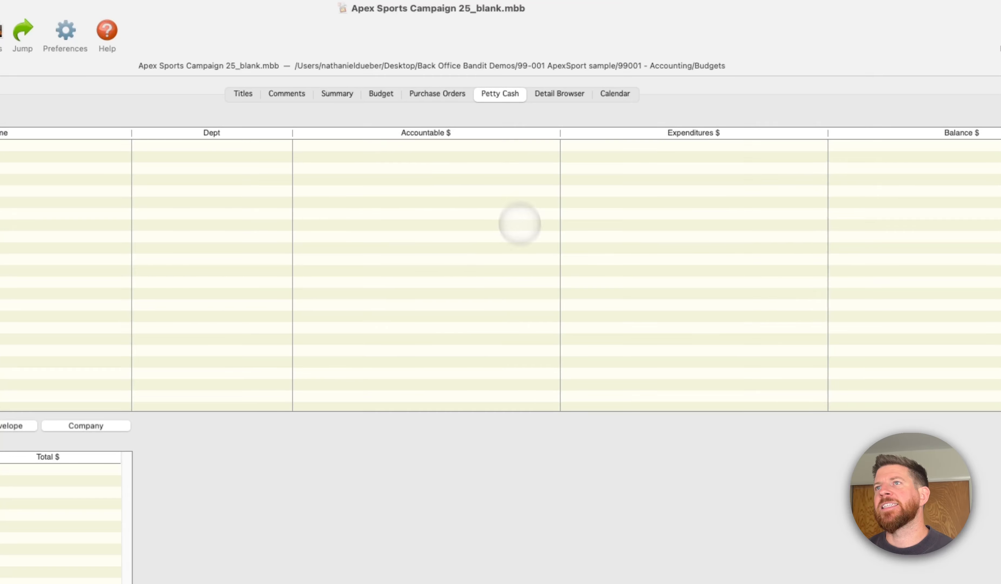
- Return to the PO log in Excel and match the petty cash envelope codes with the PCENV heading
key(super+Tab)
scroll(627, 370, up, 7)
click(624, 373)
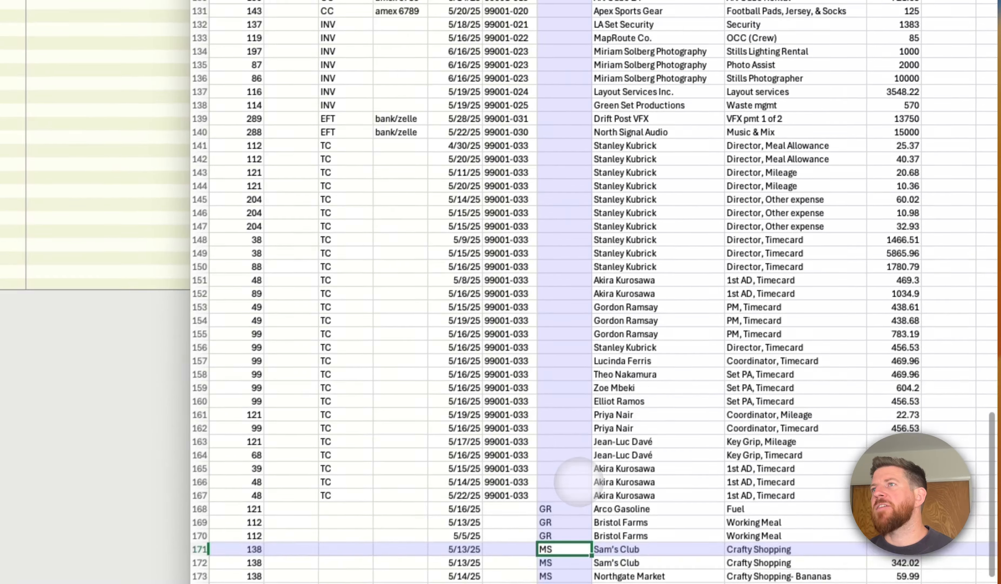
scroll(577, 481, up, 20)
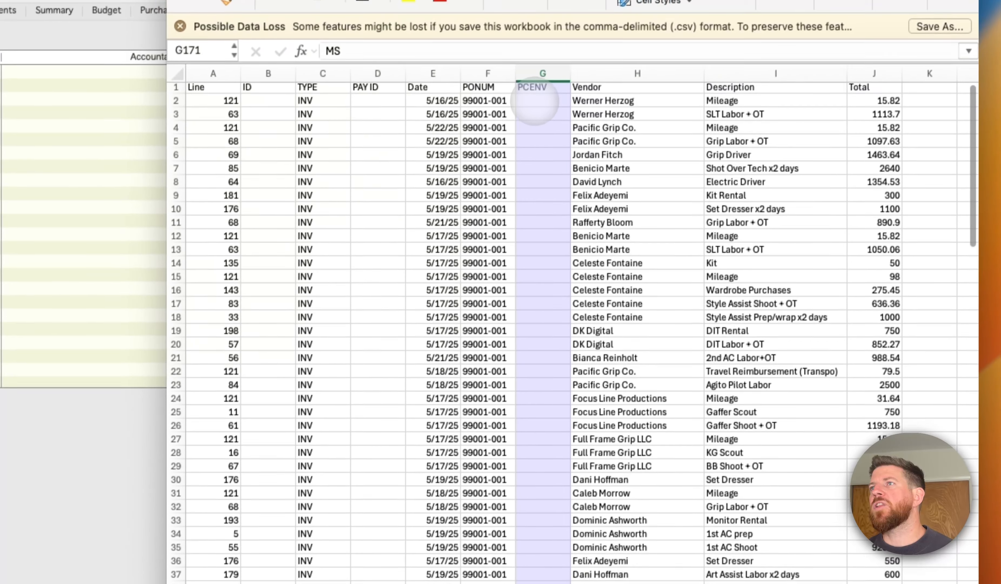
- Review the PONUM, Vendor, Description and Total entries in row 2, and go down the Total column
click(535, 104)
key(Left)
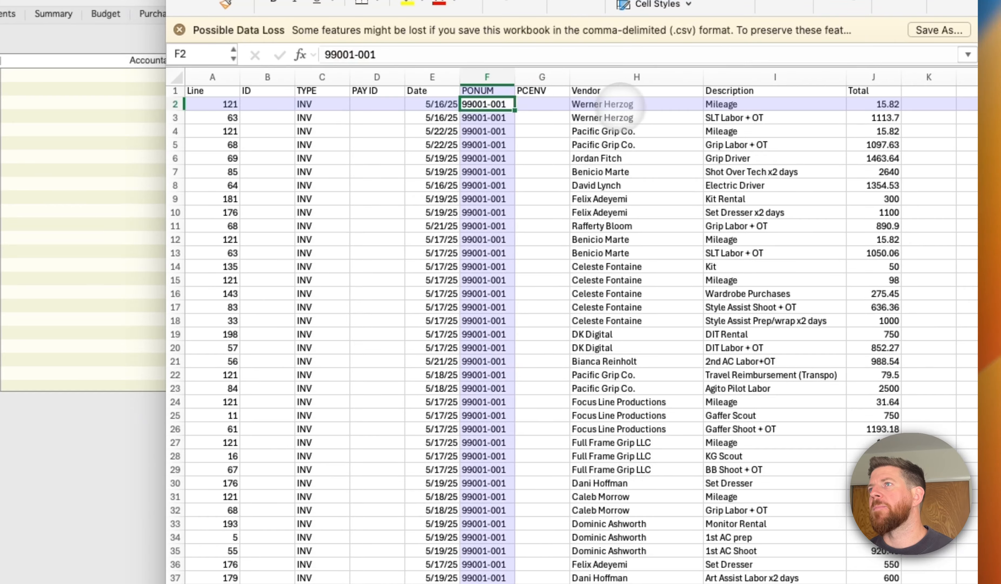
click(636, 105)
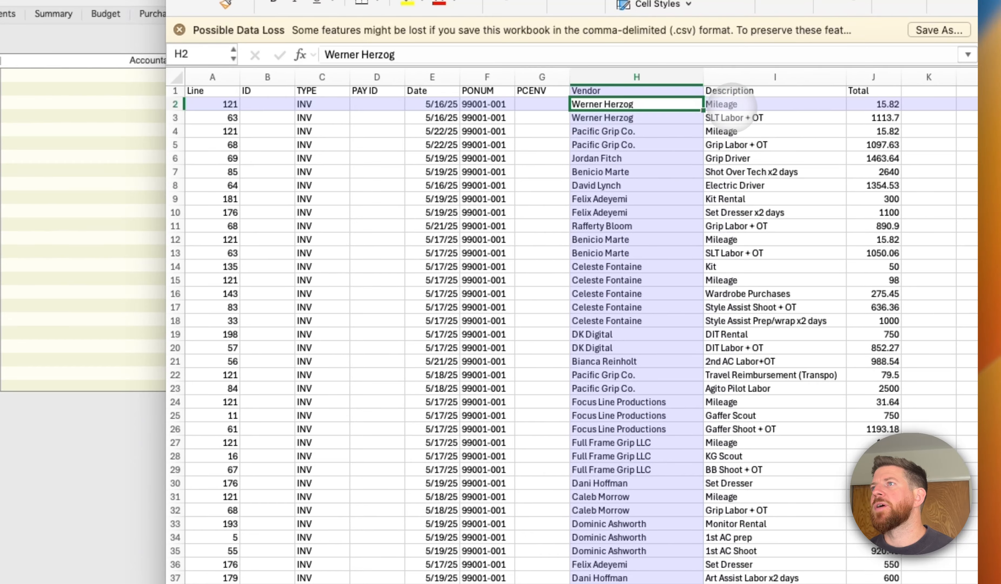
click(736, 105)
click(888, 104)
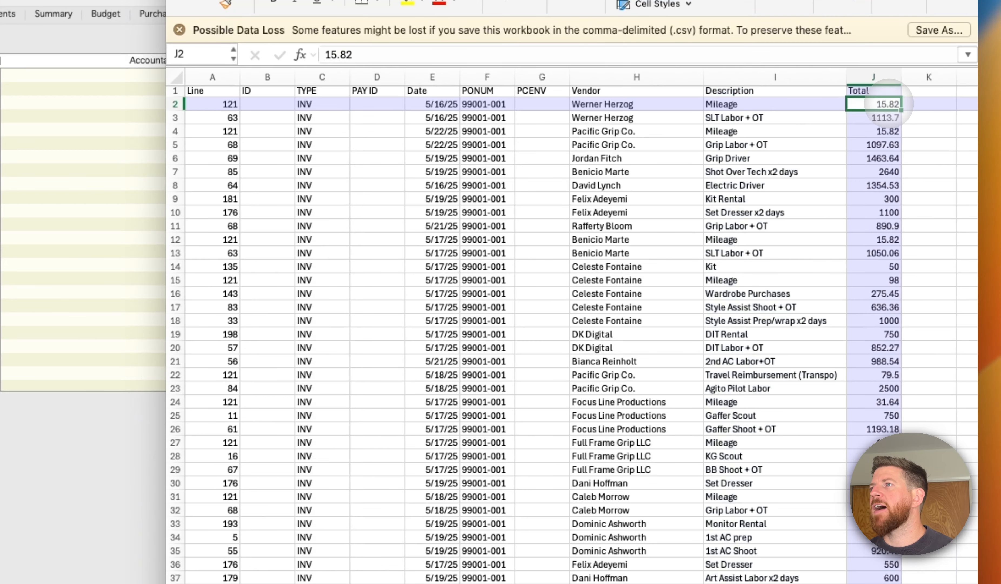
key(Down)
key(Down)
key(Down)
key(Down)
key(Down)
key(Down)
key(Down)
key(Down)
key(Down)
key(Down)
key(Down)
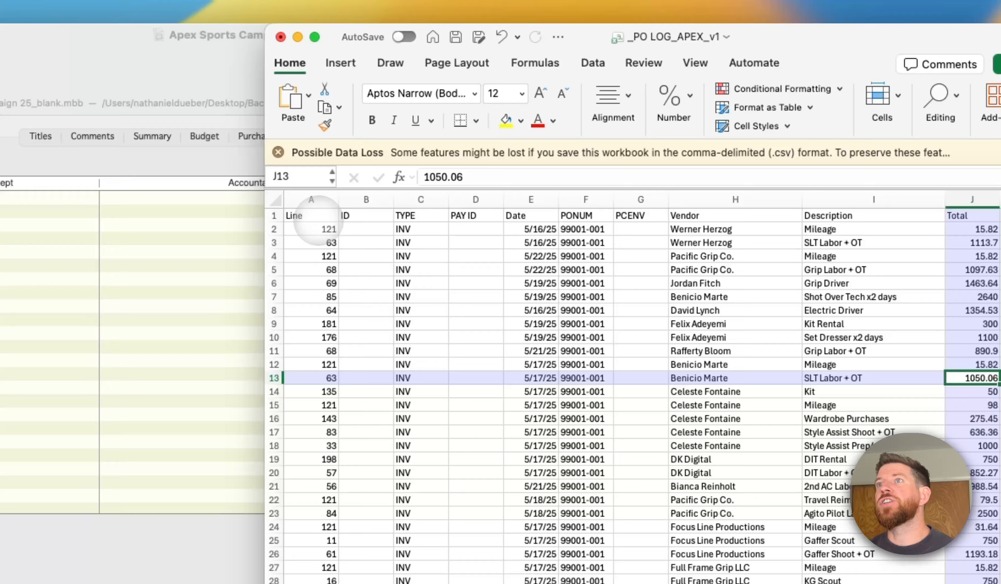
- Highlight the log's entries from Line through Total down to row 19, and check the PONUM and PCENV columns
click(222, 217)
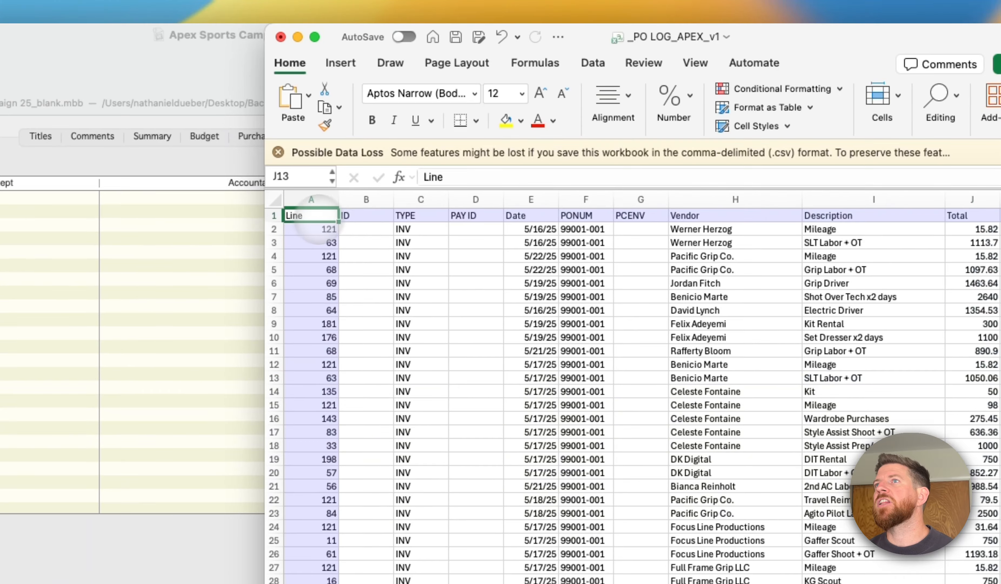
drag(317, 220, 953, 220)
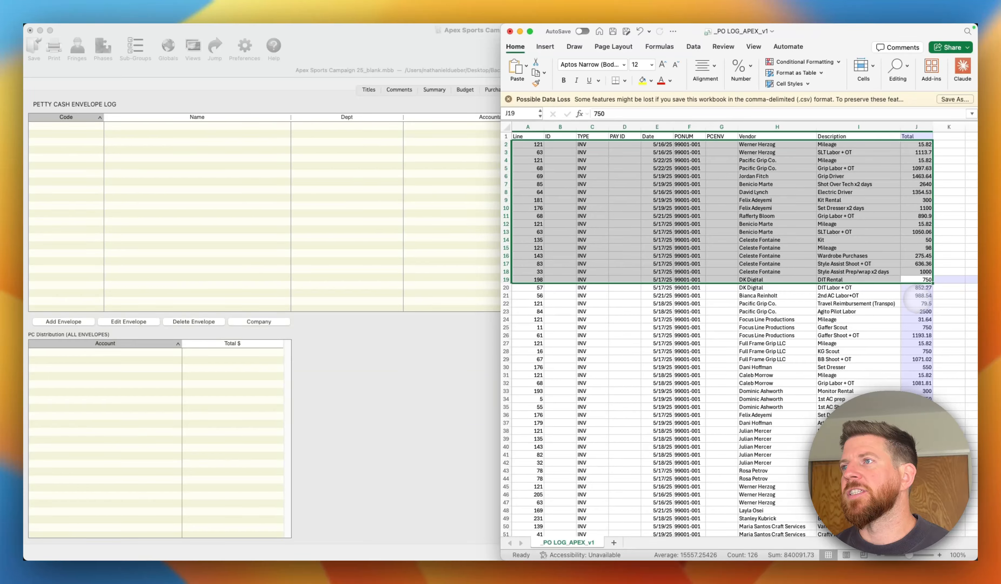
click(918, 295)
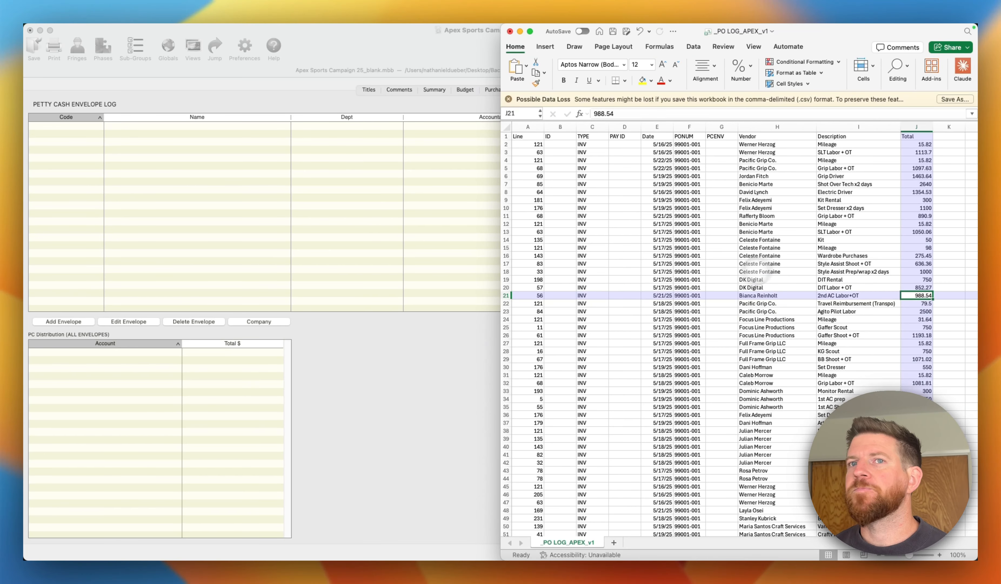
click(695, 288)
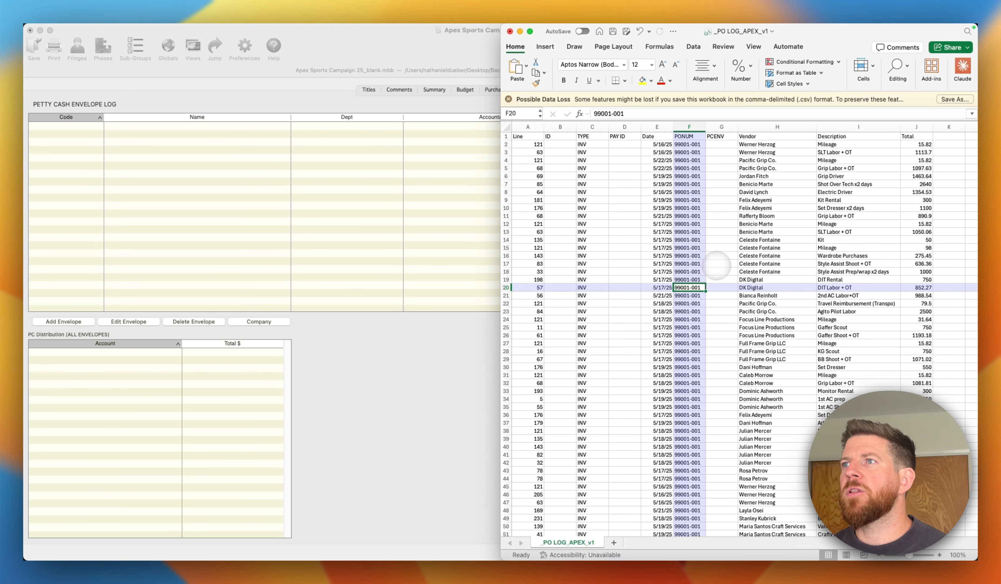
click(720, 264)
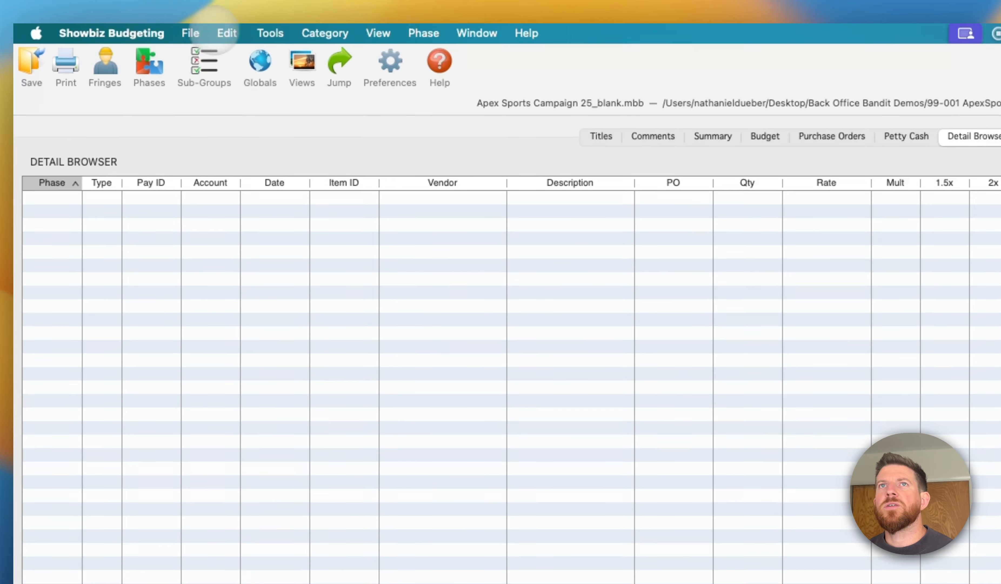
- Switch to Showbiz Budgeting and set up an import in Generic Spreadsheet (csv/tsv) format with Actual as the target phase
click(191, 33)
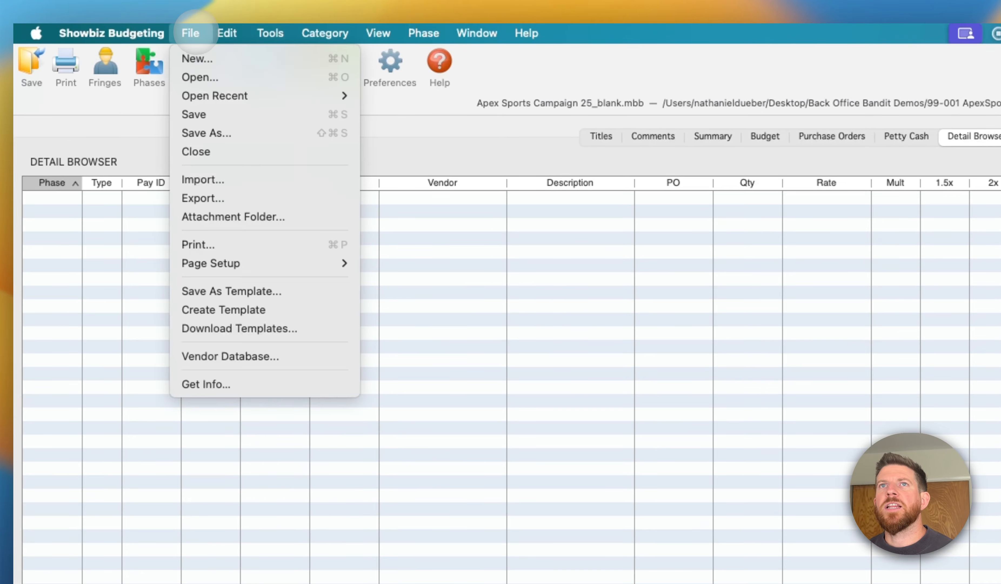
click(217, 179)
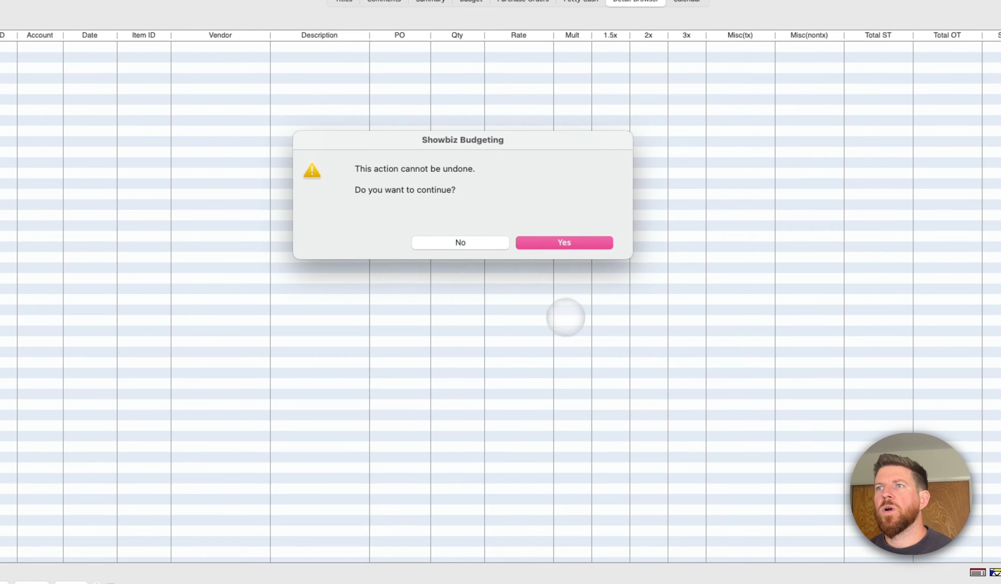
click(569, 242)
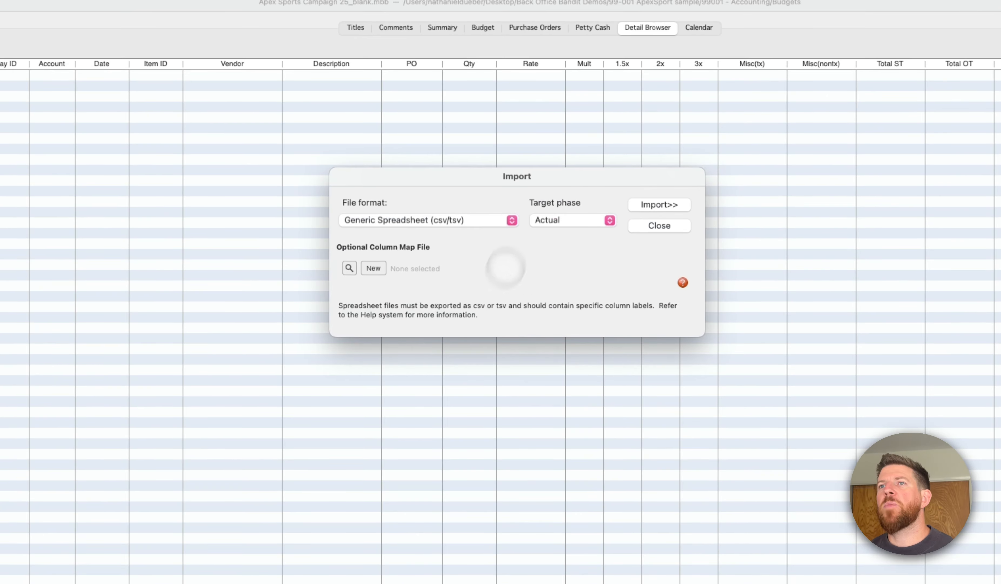
click(468, 219)
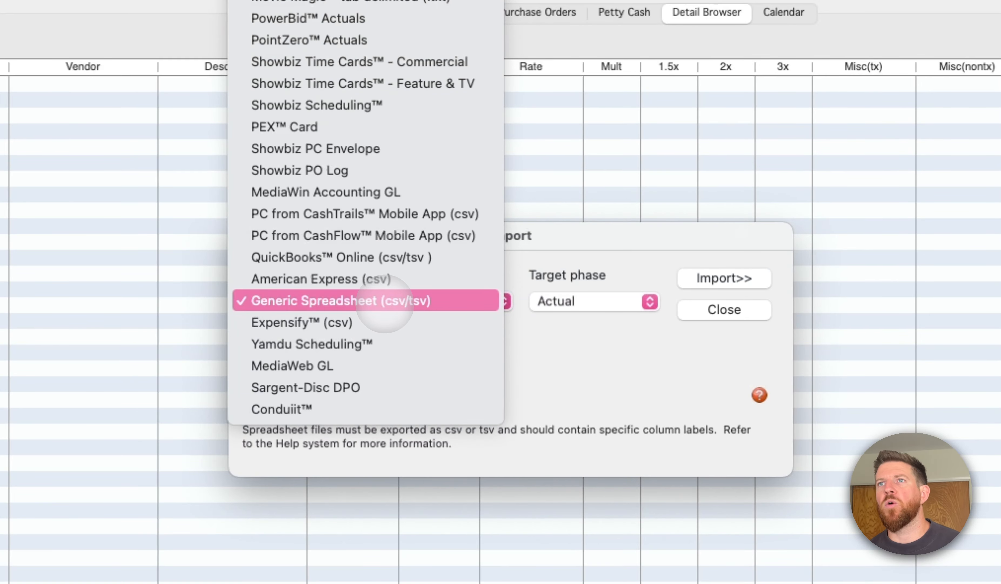
click(384, 303)
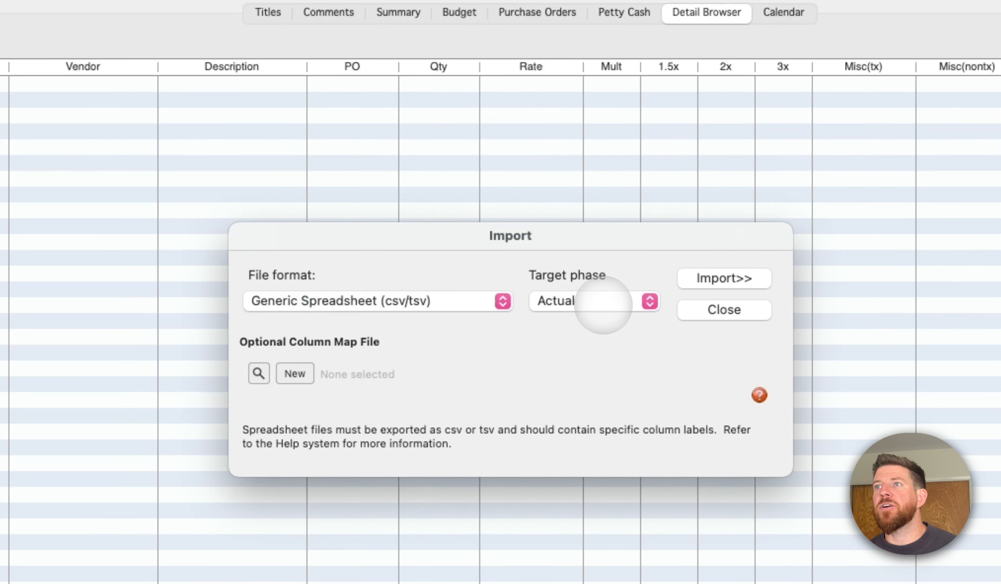
- Preview _PO LOG_APEX_v1.csv in the Budgets folder and import it into the budget
click(724, 278)
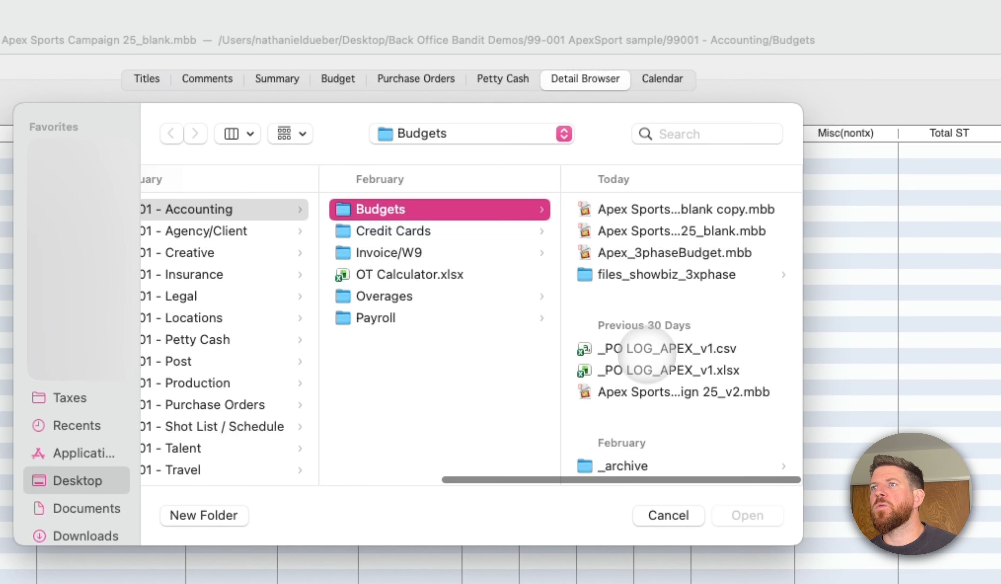
click(633, 349)
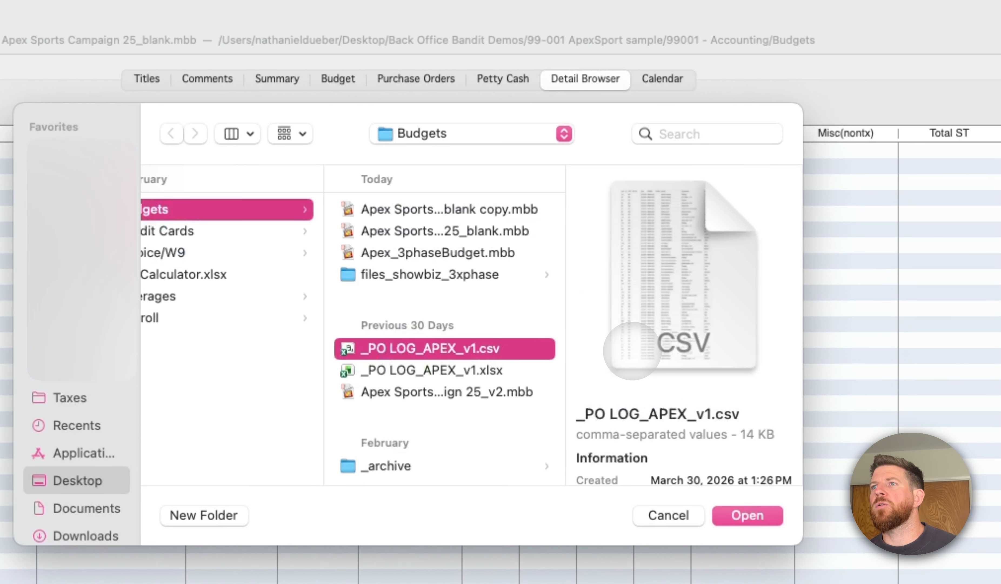
key(Return)
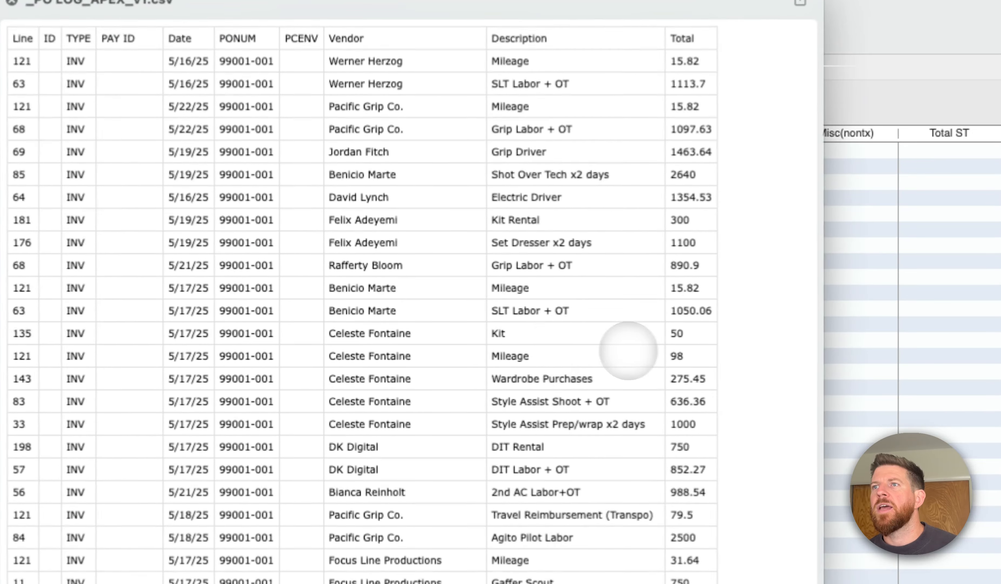
scroll(305, 175, down, 10)
scroll(305, 174, down, 15)
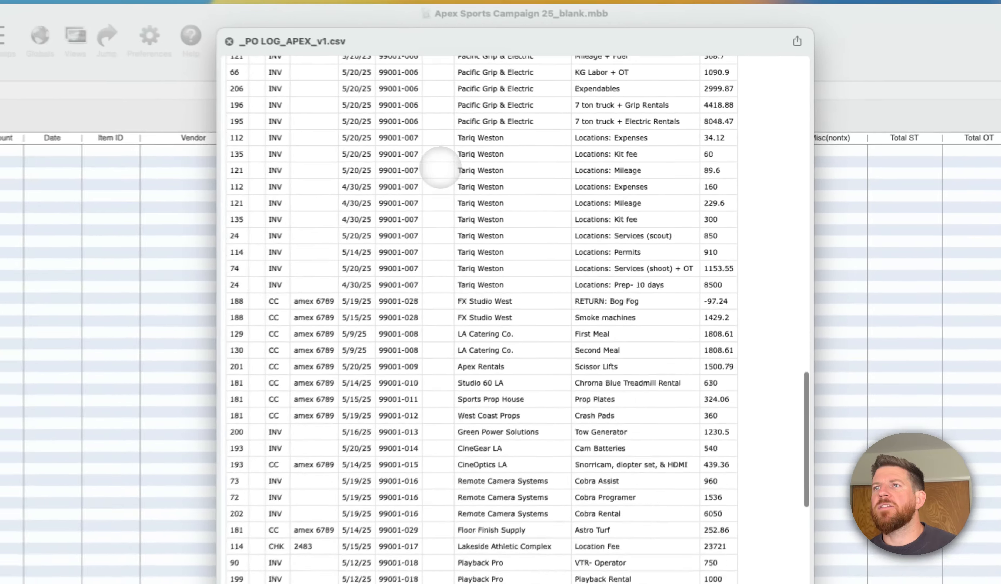
key(space)
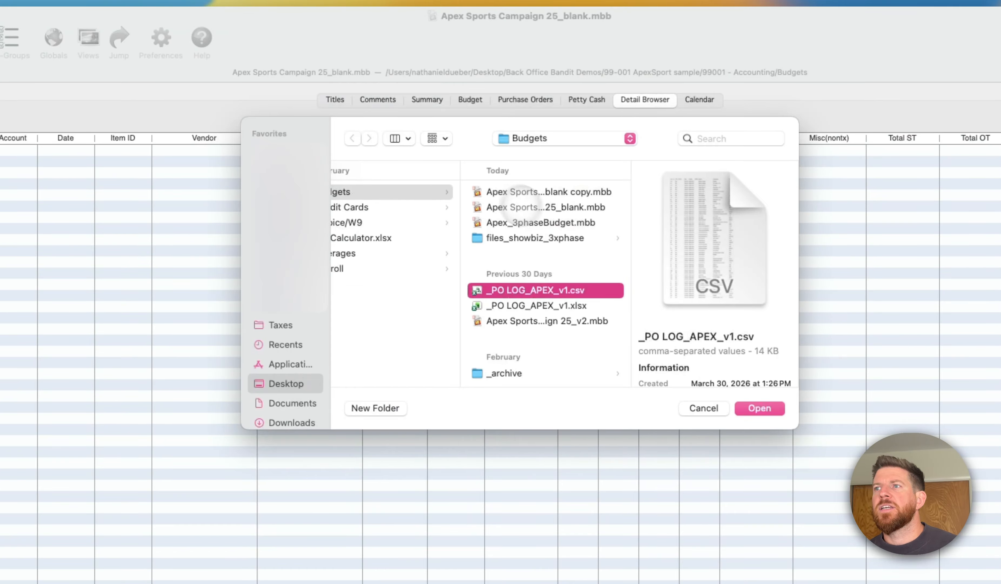
key(Return)
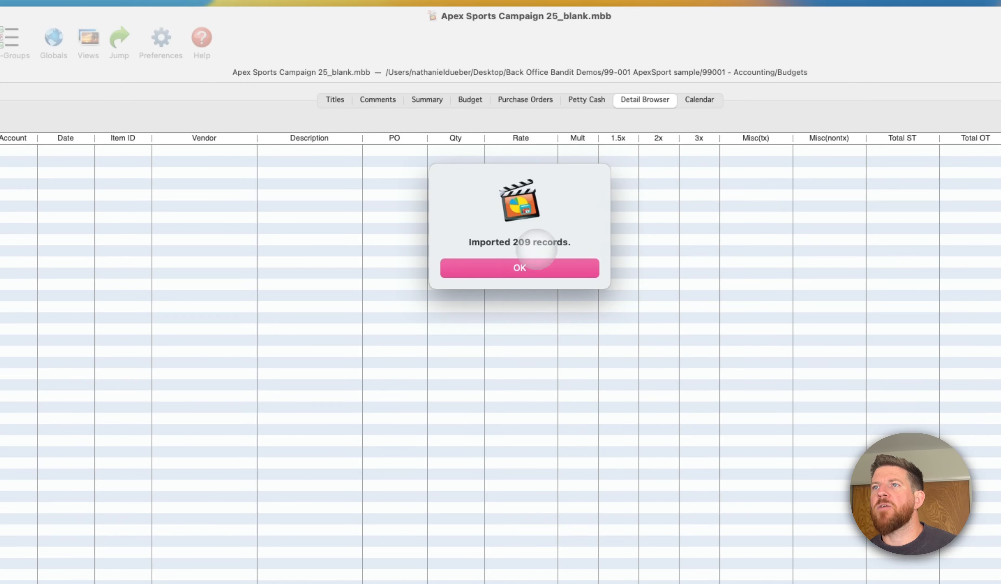
click(520, 267)
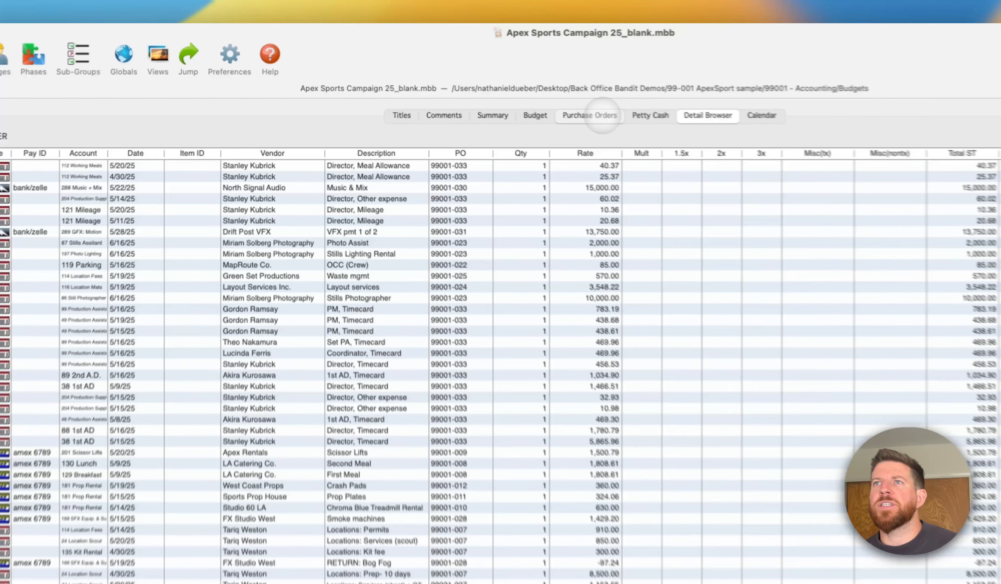
- Review the imported PO numbers and vendors in the purchase order log
click(505, 90)
click(245, 149)
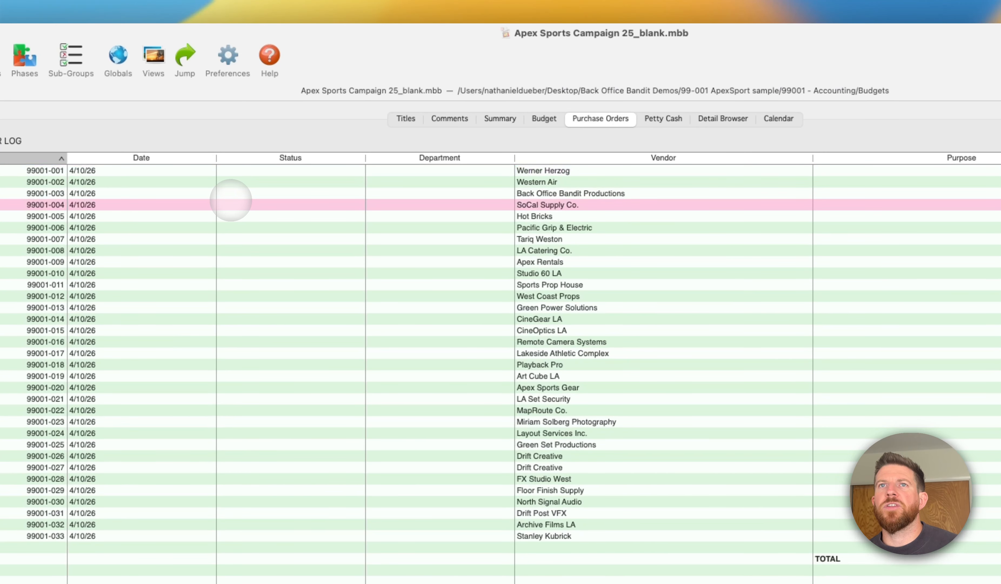
key(Down)
key(Down)
key(Down)
key(Down)
key(Down)
key(Down)
key(Down)
key(Down)
key(Down)
key(Down)
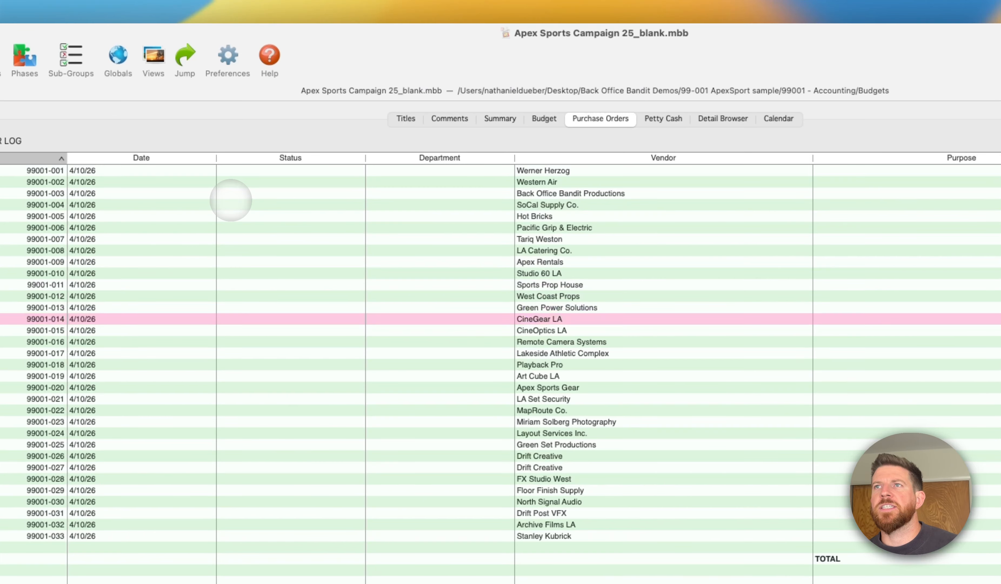
key(Down)
key(Down)
- Check the petty cash envelope log and inspect the expenses in envelope GR without changing it
click(663, 117)
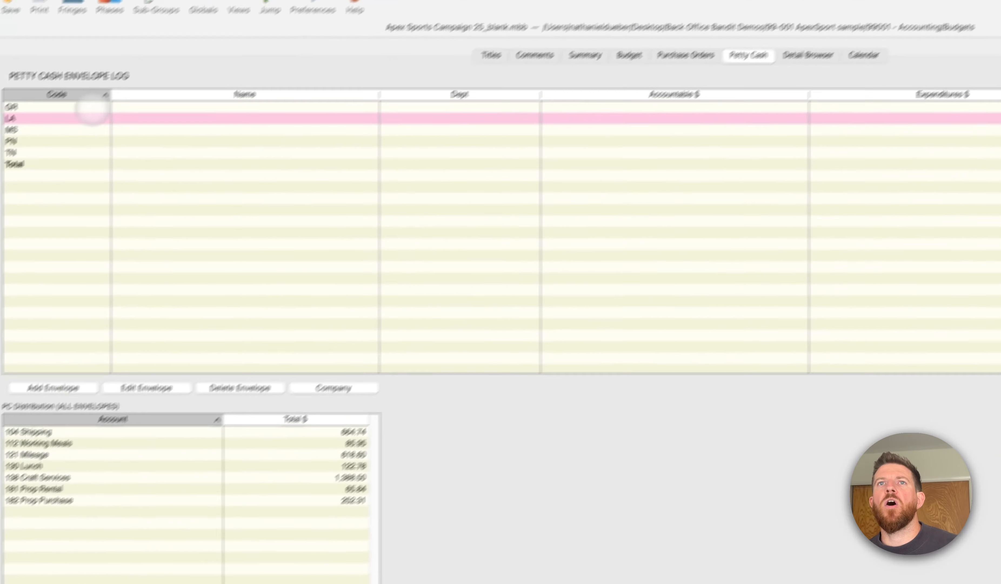
click(92, 108)
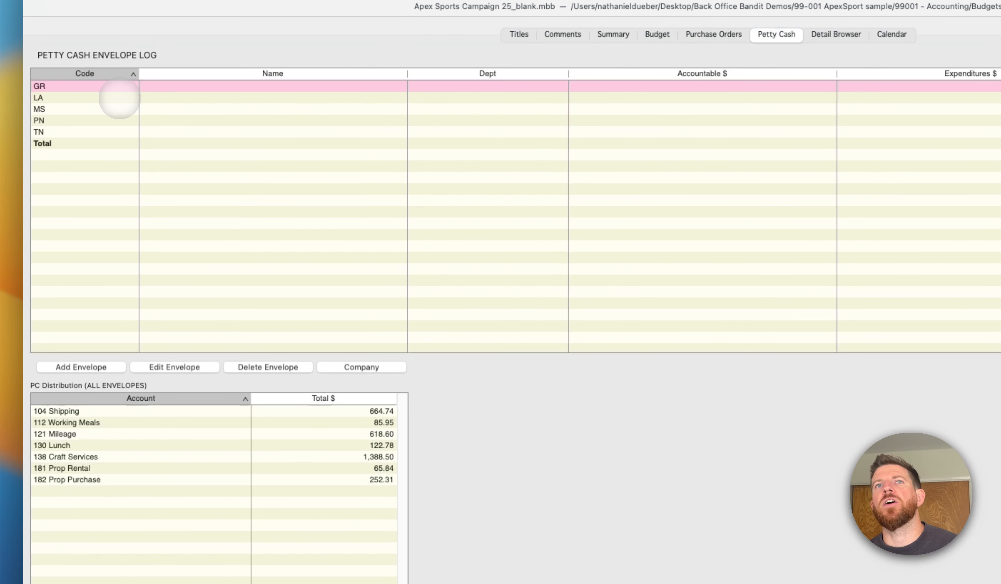
double_click(280, 90)
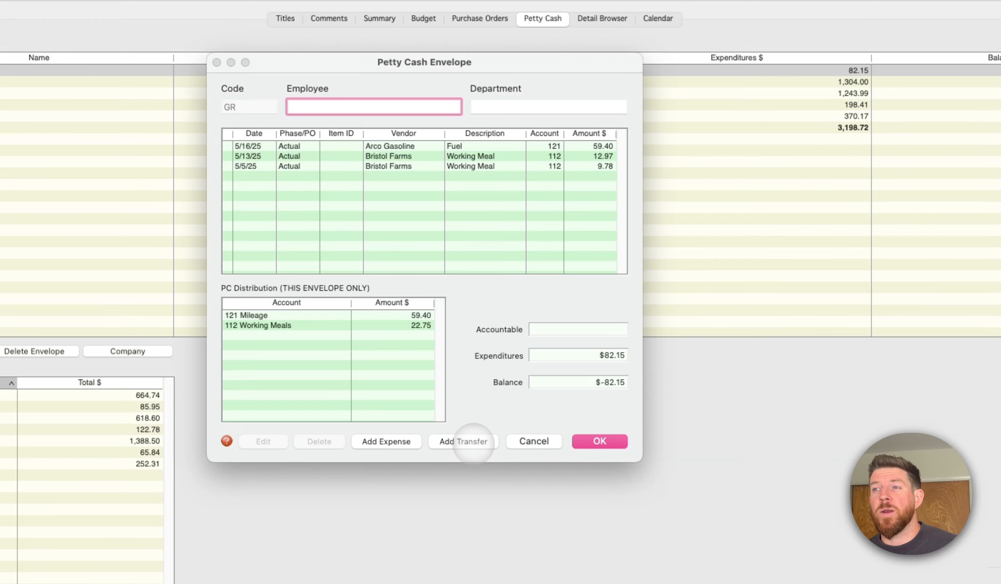
click(533, 441)
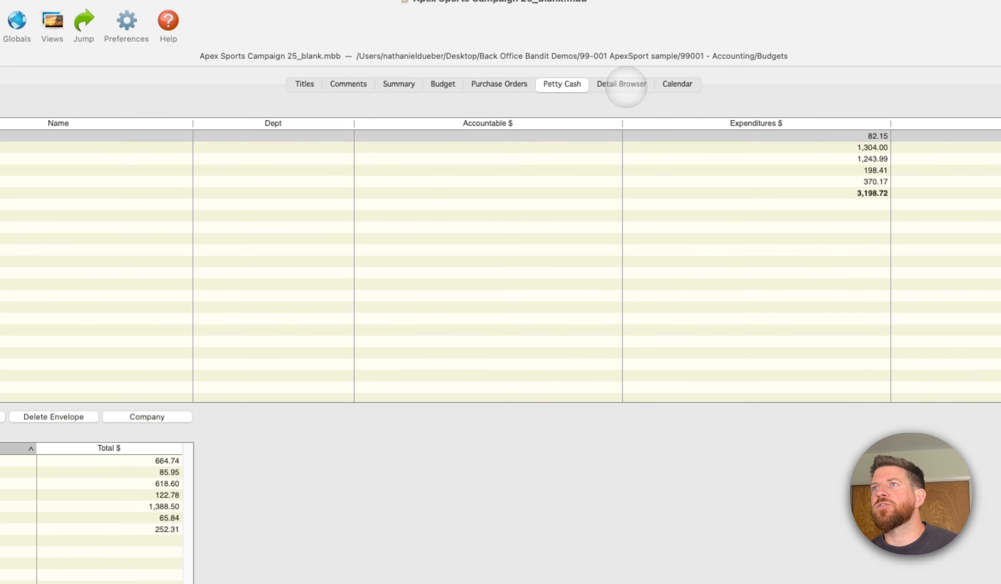
- Examine the imported lines in the Detail Browser, comparing payment types, pay IDs and accounts down to the total row
click(626, 85)
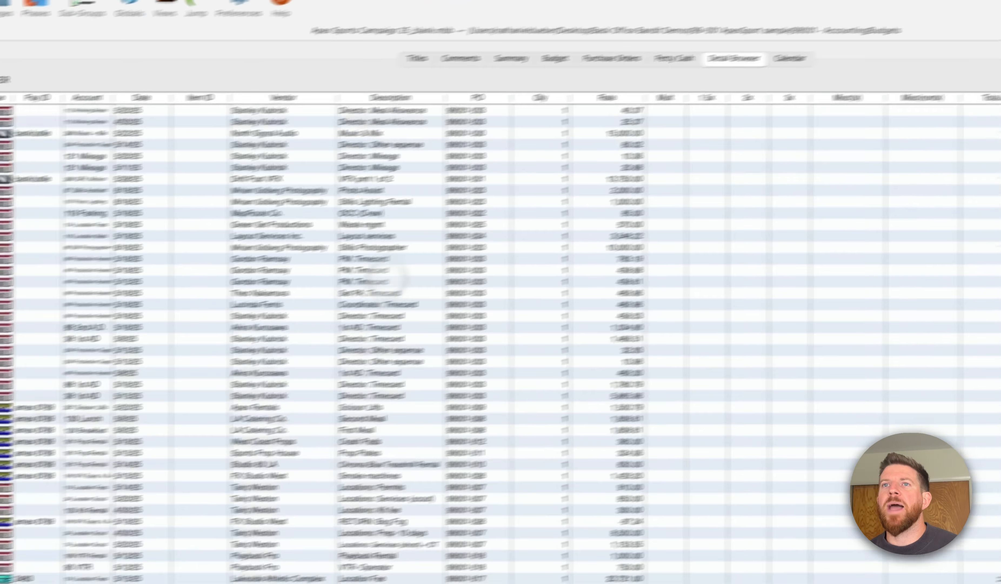
scroll(120, 212, down, 15)
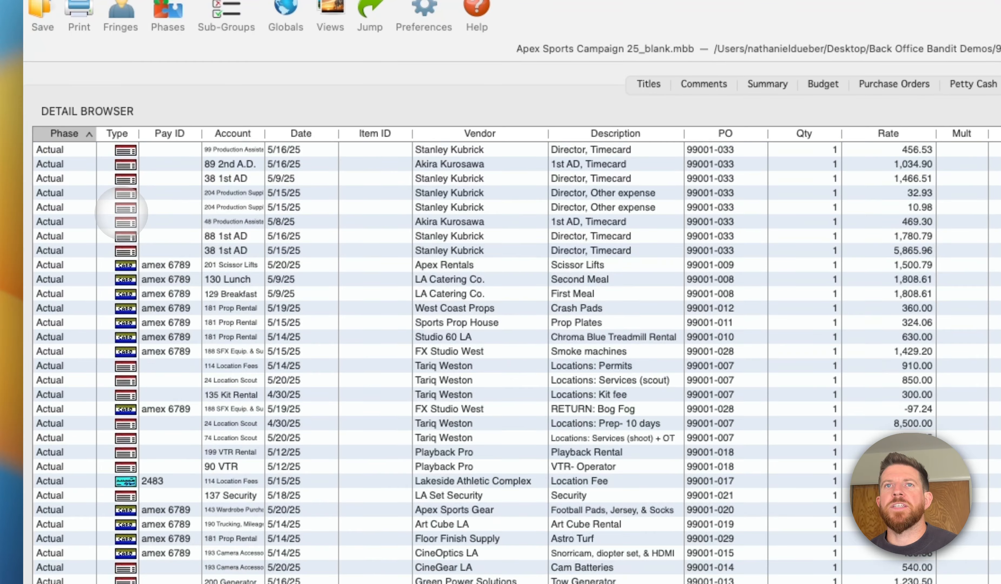
scroll(120, 214, up, 6)
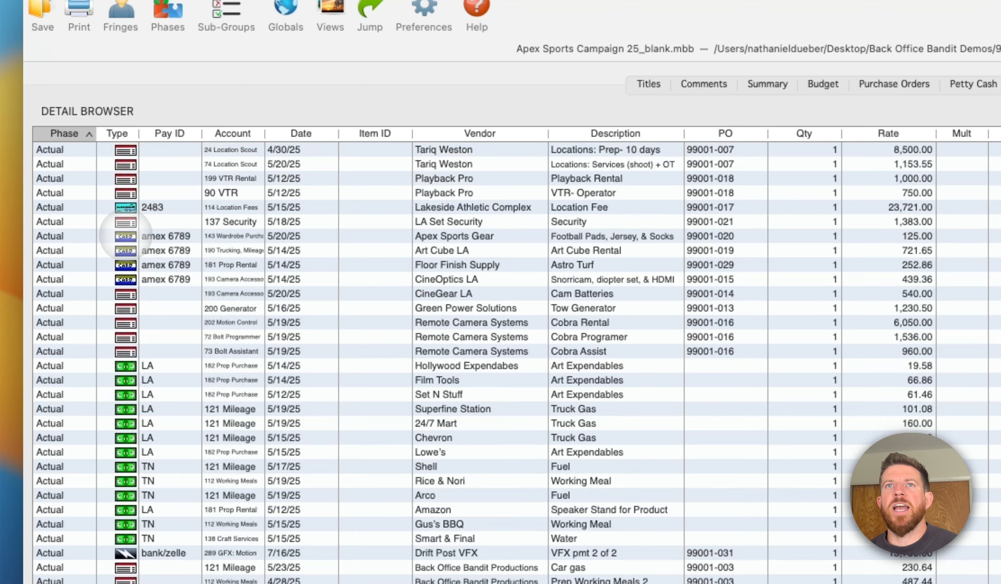
click(126, 308)
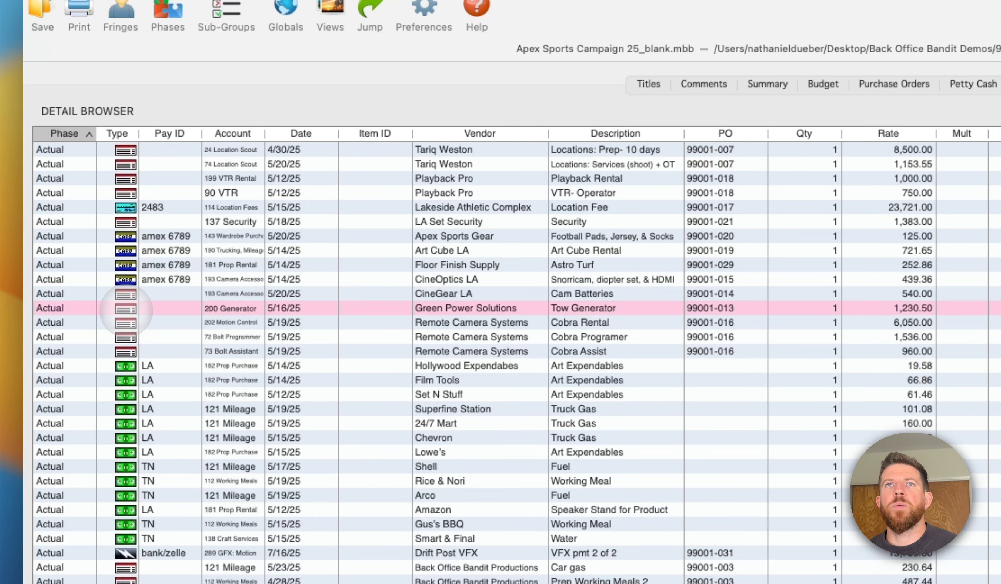
scroll(128, 281, up, 10)
scroll(132, 277, down, 8)
scroll(133, 261, up, 8)
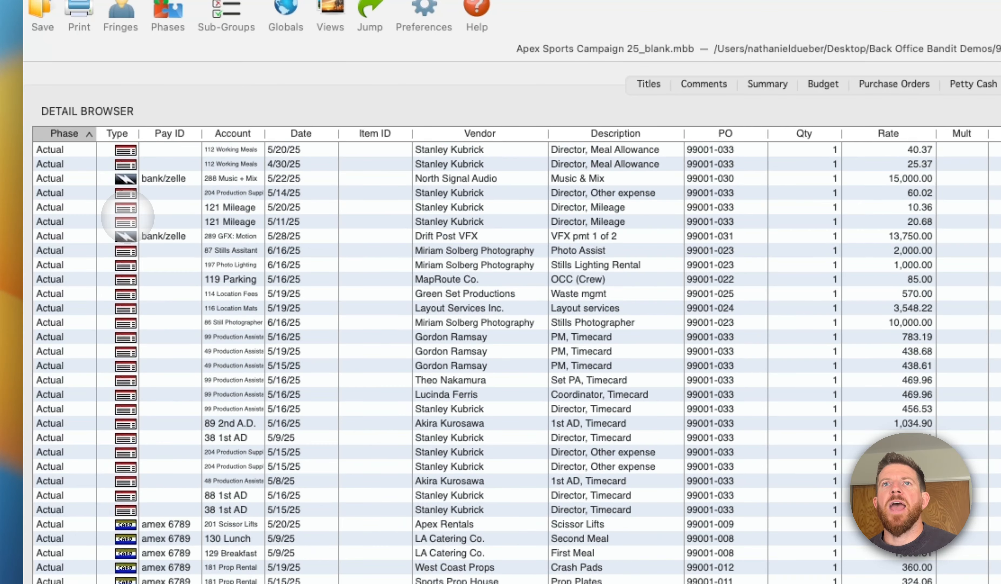
click(154, 178)
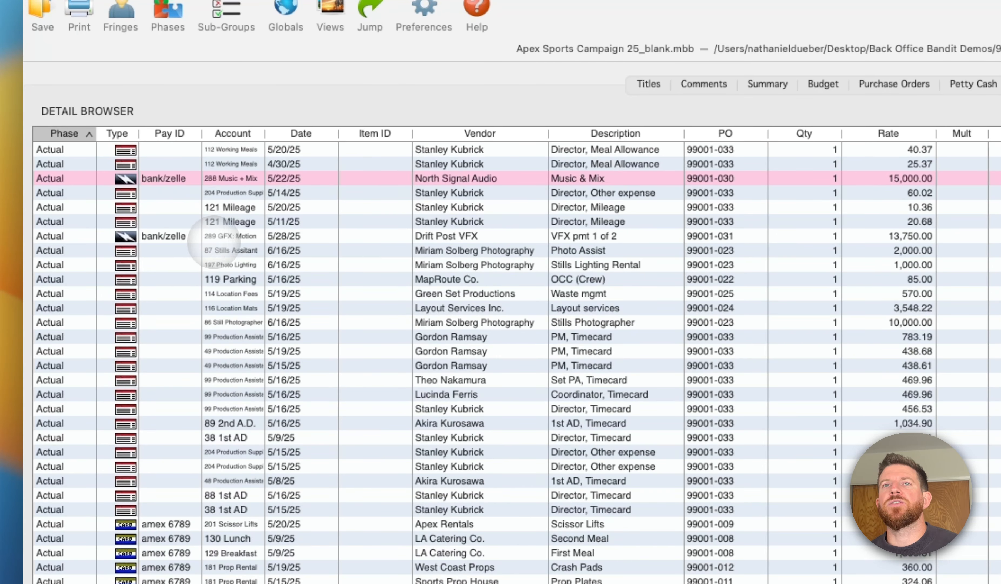
scroll(212, 240, down, 10)
scroll(215, 241, down, 20)
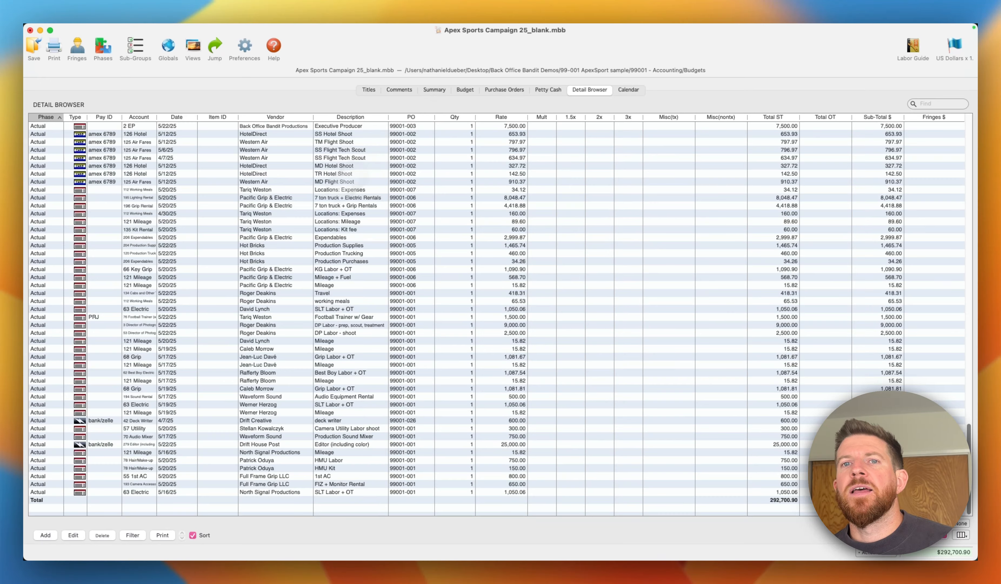
- Compare the Actual amounts with the ApexSport Bid and variance columns in the budget
click(465, 90)
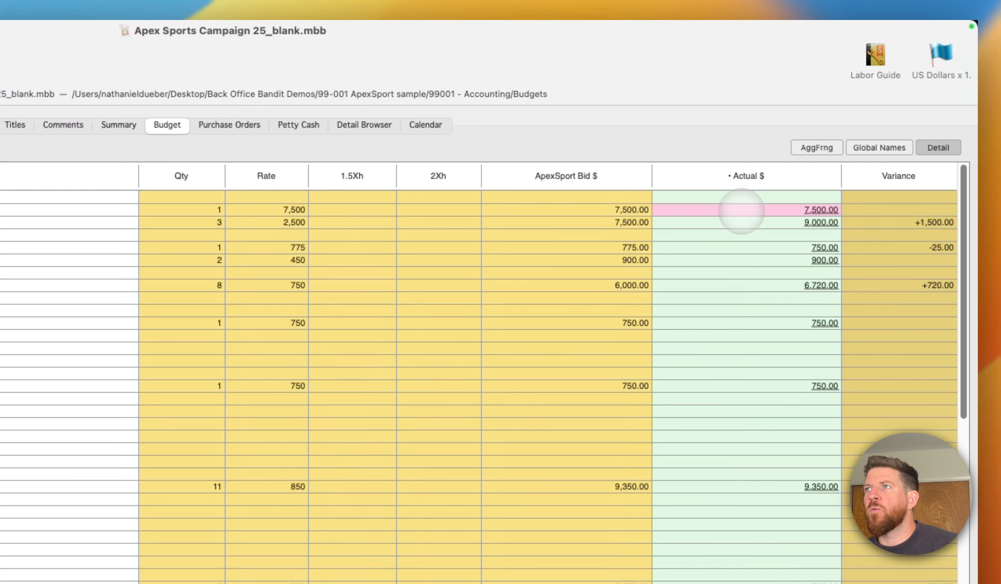
key(Down)
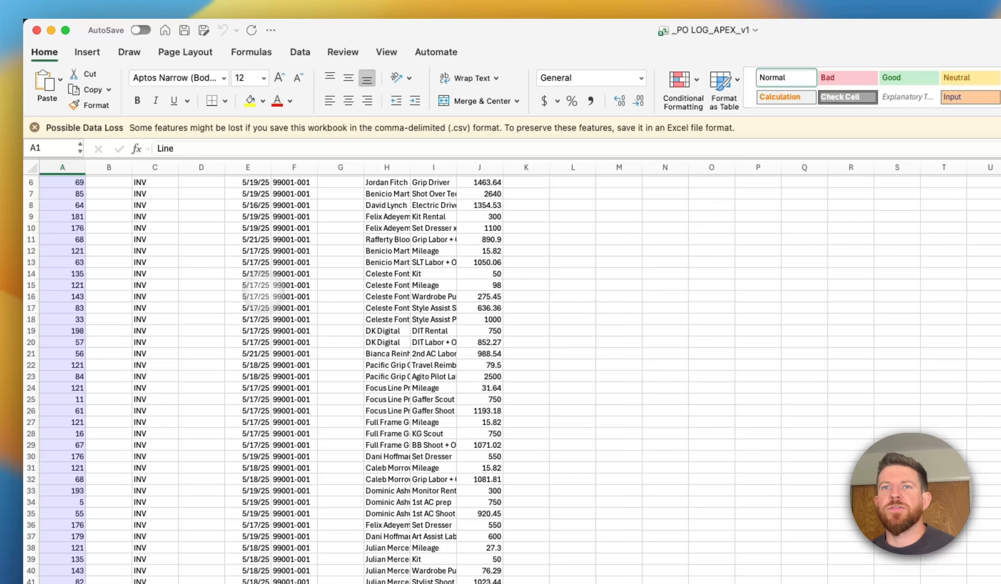
- Switch to the _PO LOG_APEX_v1 CSV in Excel and examine its PO number and vendor columns
click(209, 264)
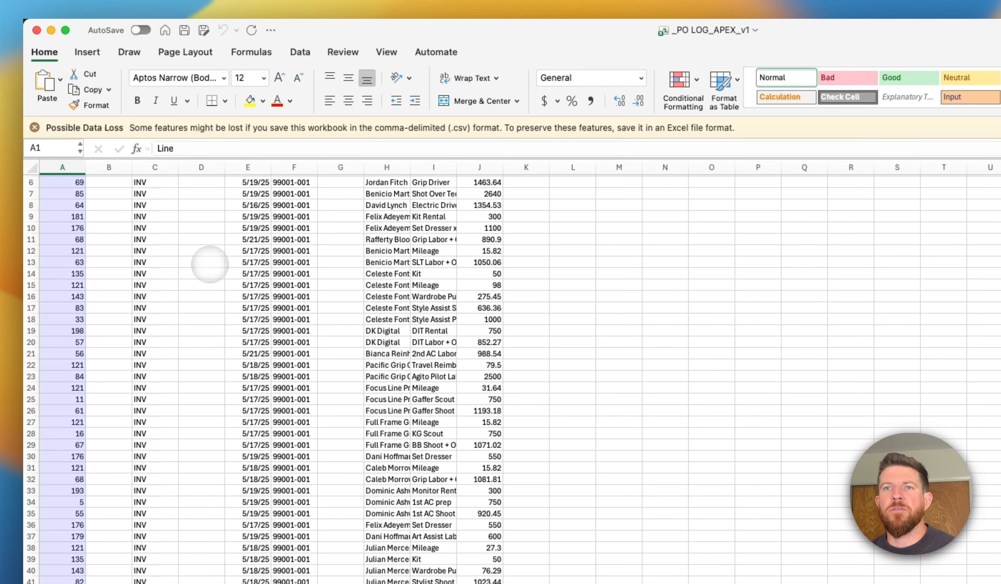
key(Right)
key(Down)
key(Right)
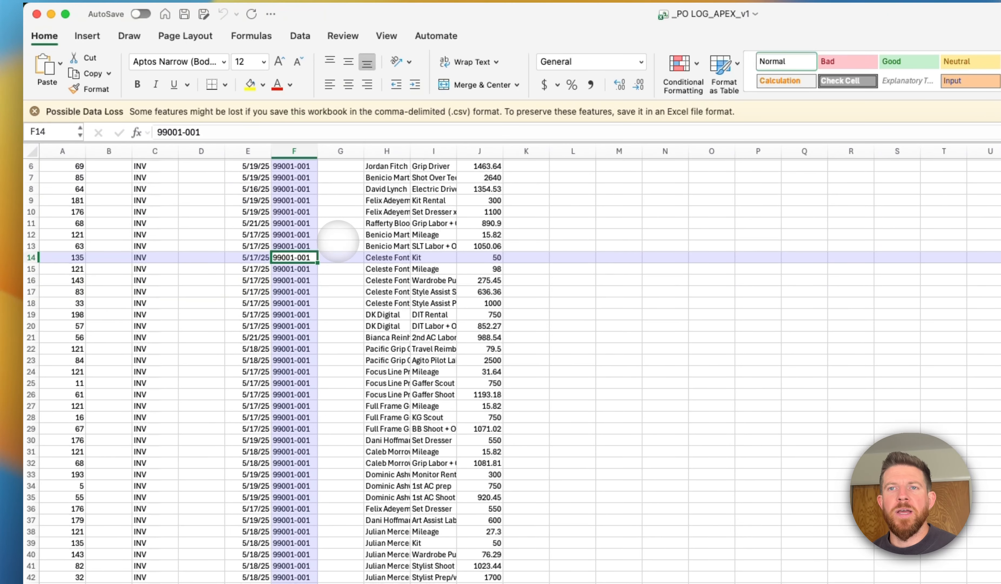
click(376, 211)
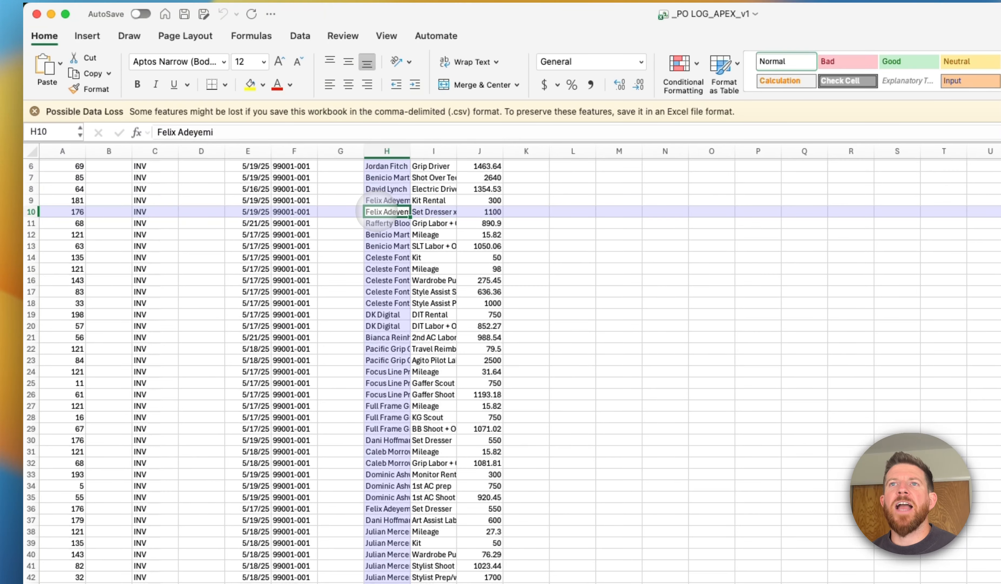
key(Left)
key(Left)
key(Left)
key(Right)
key(Right)
key(Right)
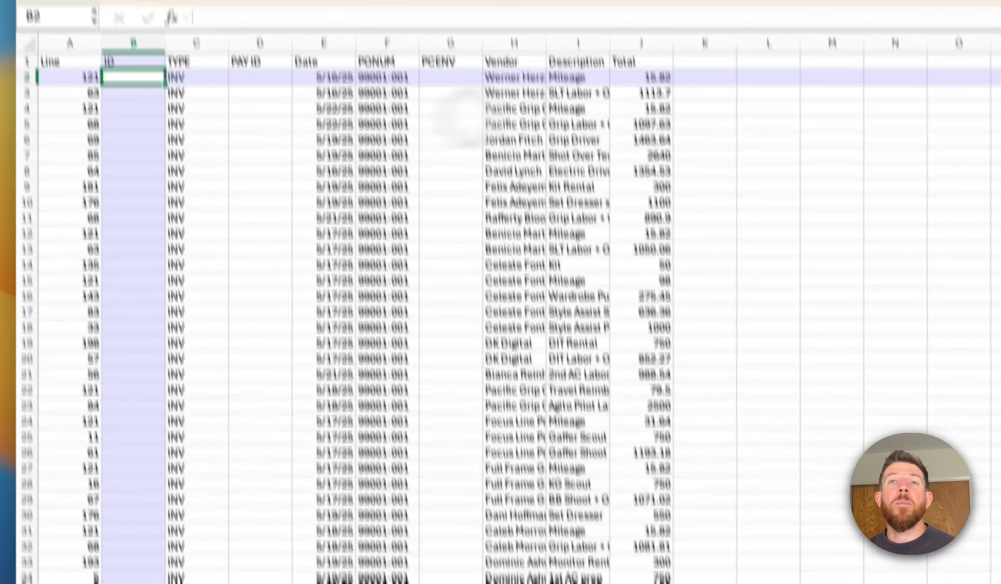
- Select the header cells in row 1 from Line through Total to check the CSV's column names
key(ctrl+Home)
key(shift+Right)
key(shift+Right)
key(shift+Right)
key(shift+Right)
key(shift+Right)
key(shift+Right)
key(shift+Right)
key(shift+Right)
key(shift+Right)
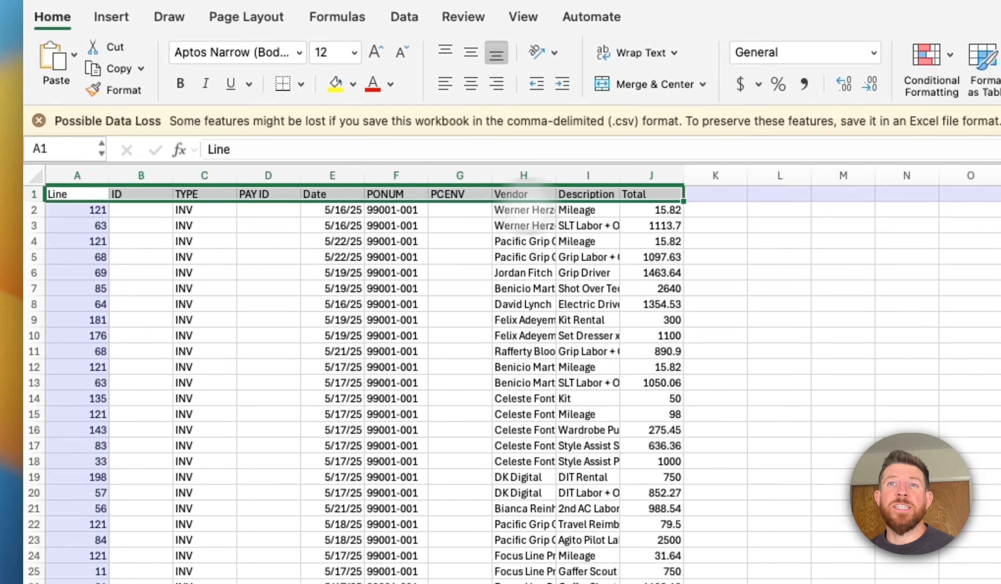
- Examine the TYPE column down the log, checking the INV, EFT and CC payment types against their PAY ID entries
click(206, 212)
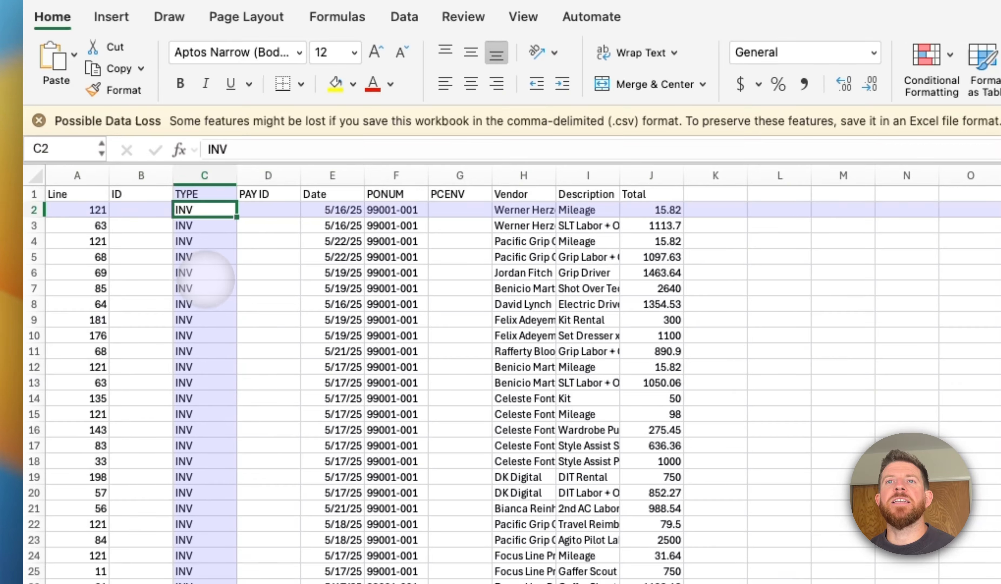
scroll(206, 293, down, 3)
scroll(205, 293, down, 15)
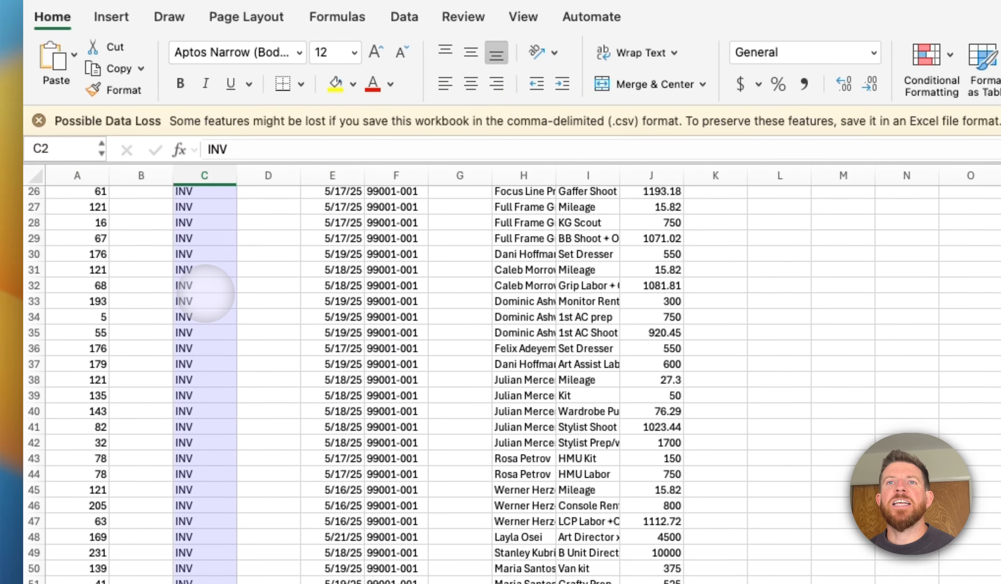
scroll(206, 294, down, 3)
scroll(207, 286, up, 20)
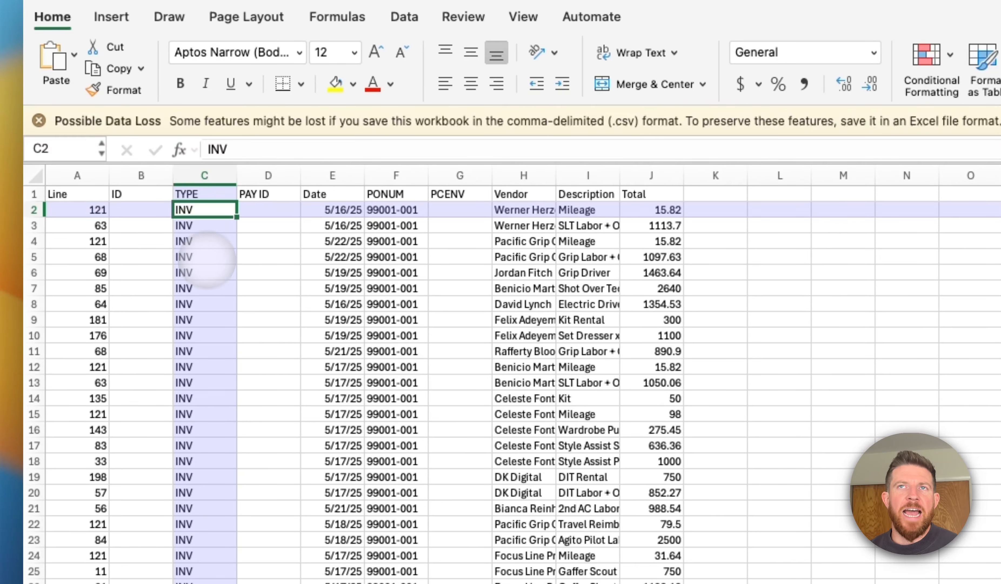
scroll(206, 260, down, 19)
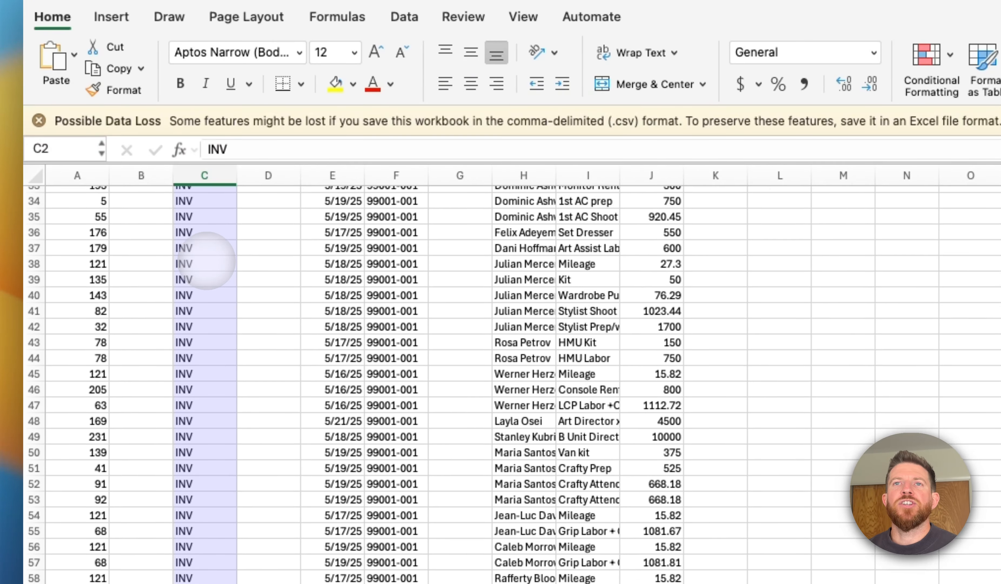
scroll(205, 260, down, 4)
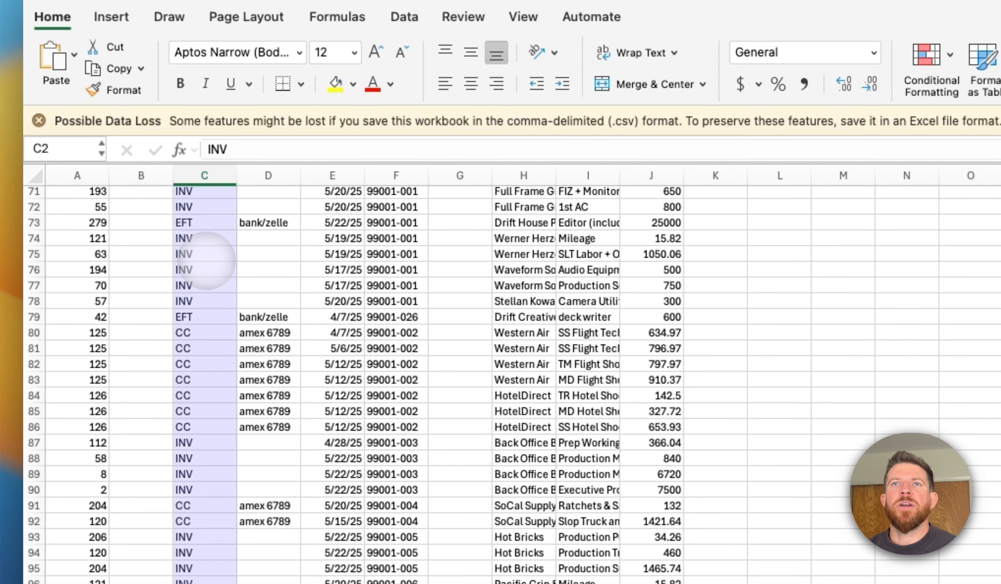
click(197, 315)
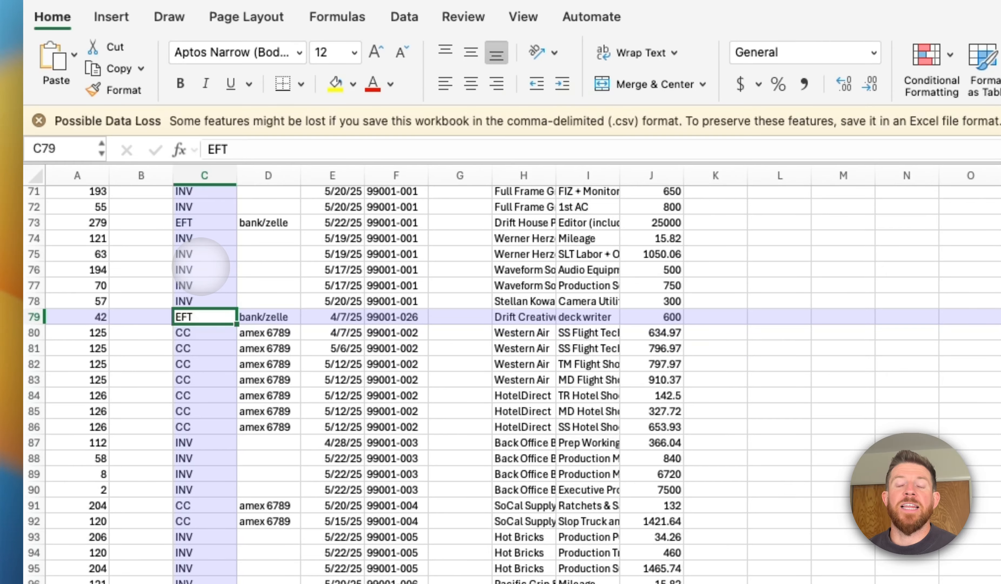
key(Down)
scroll(198, 280, down, 6)
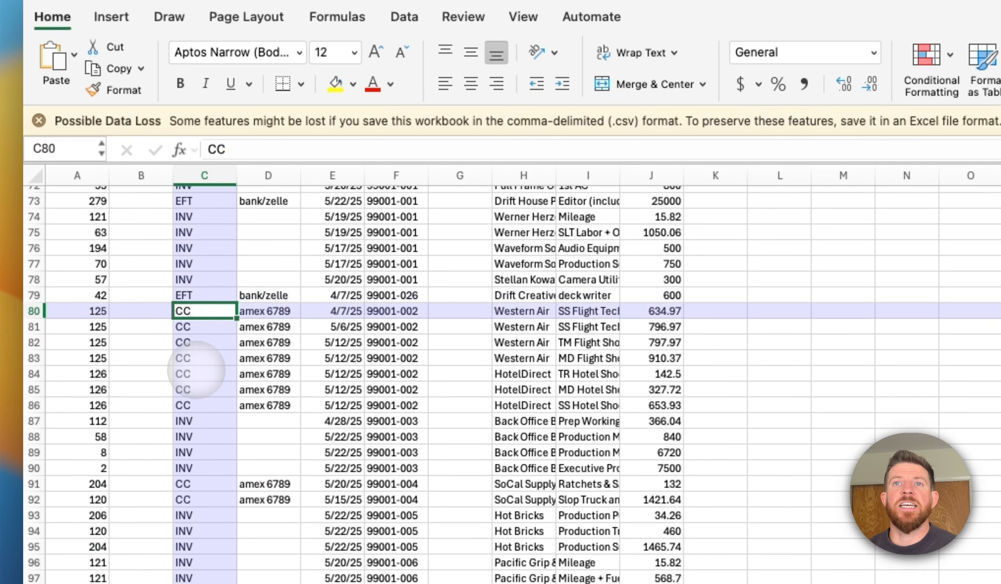
scroll(196, 373, down, 5)
scroll(196, 373, down, 8)
click(196, 333)
scroll(196, 333, down, 18)
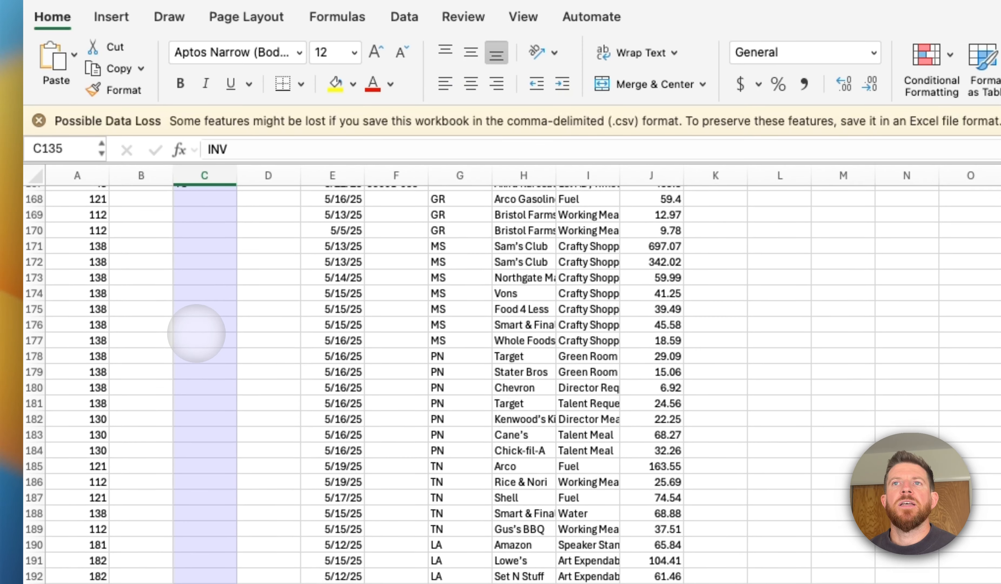
- Highlight the blank TYPE cells of the petty cash lines and their PCENV codes, including PN, TN and LA
drag(206, 252, 201, 380)
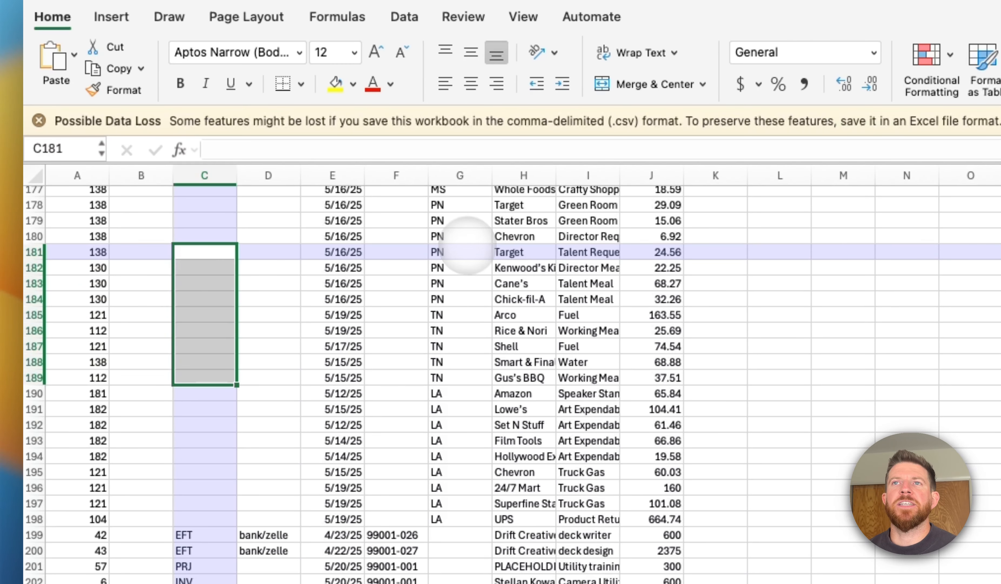
drag(461, 241, 466, 397)
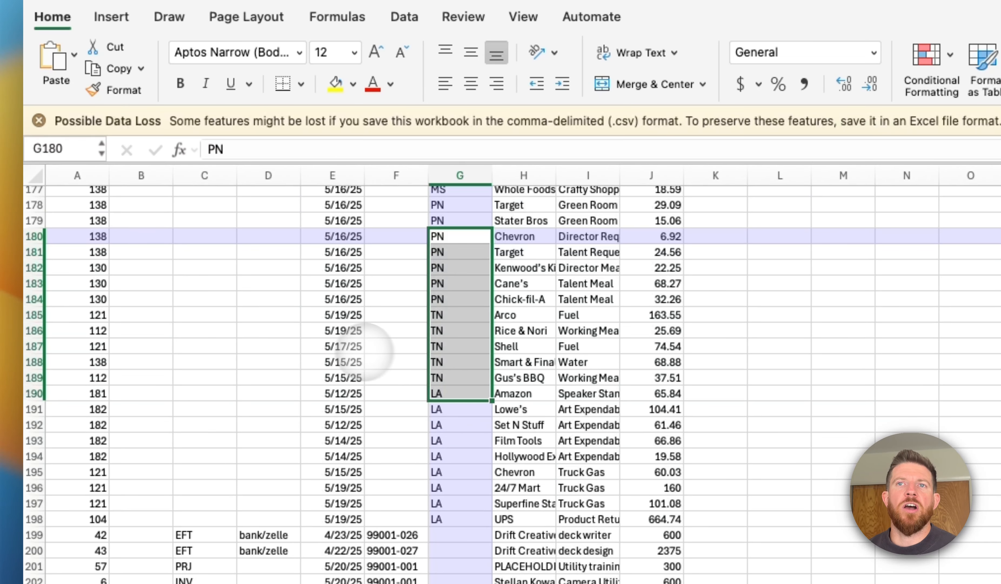
scroll(230, 333, down, 3)
scroll(229, 334, down, 3)
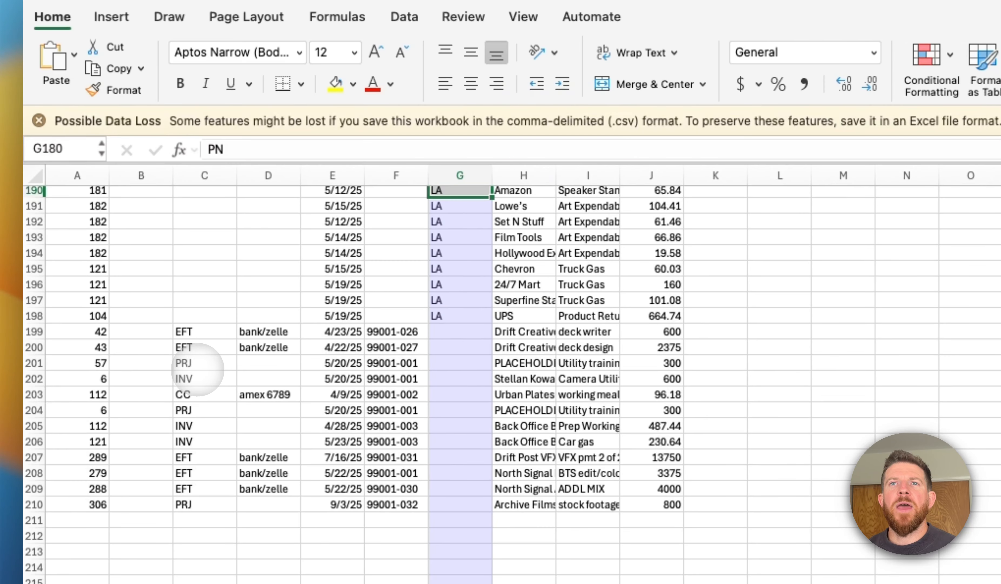
- Enter PLACEHOLDER in the ID column of the PRJ line in row 201
click(206, 364)
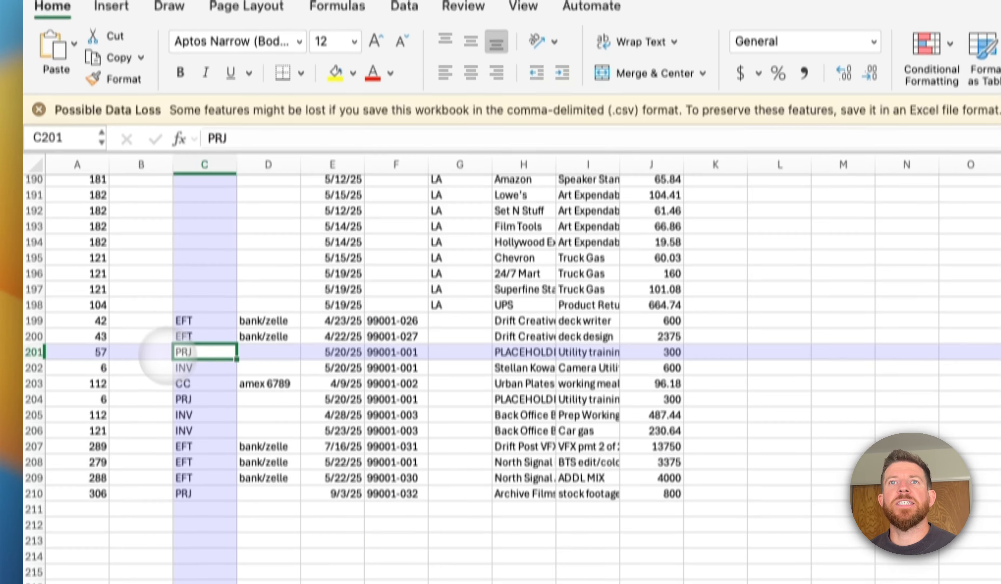
click(151, 365)
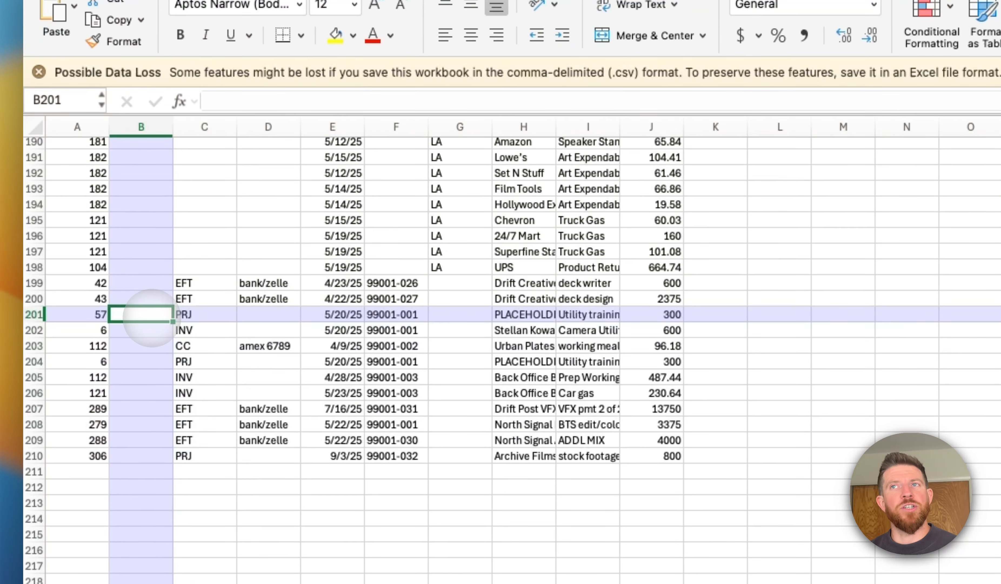
text(PLACEHOLDER)
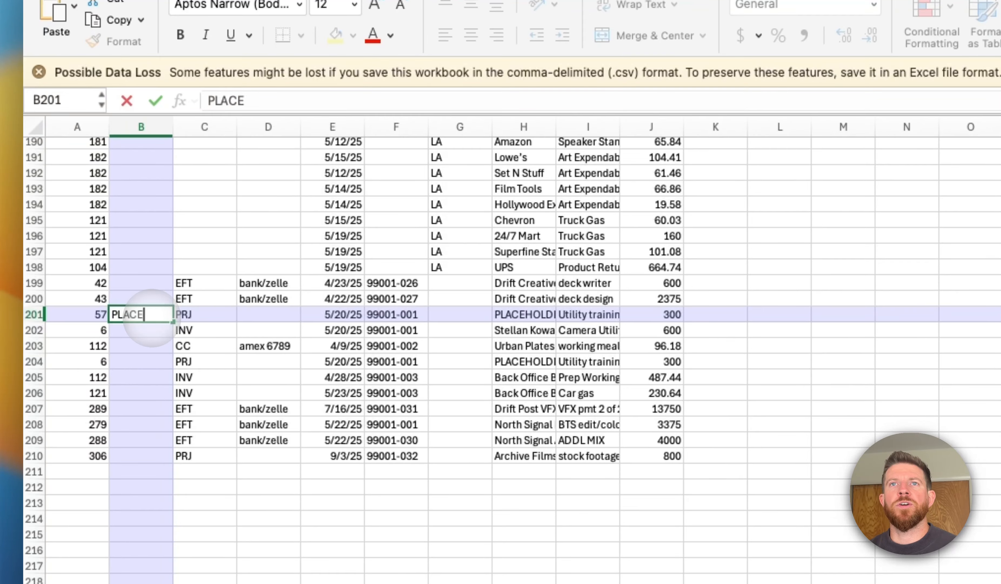
key(Return)
- Look over the log's ID and TYPE columns, including the PRJ entry in row 201, and return to the header row
scroll(151, 316, up, 20)
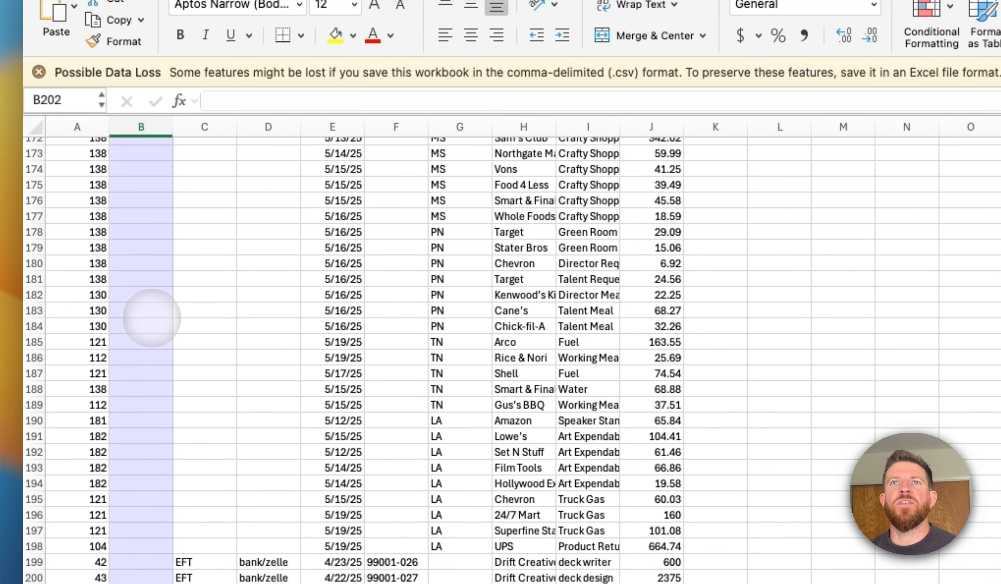
scroll(149, 305, down, 20)
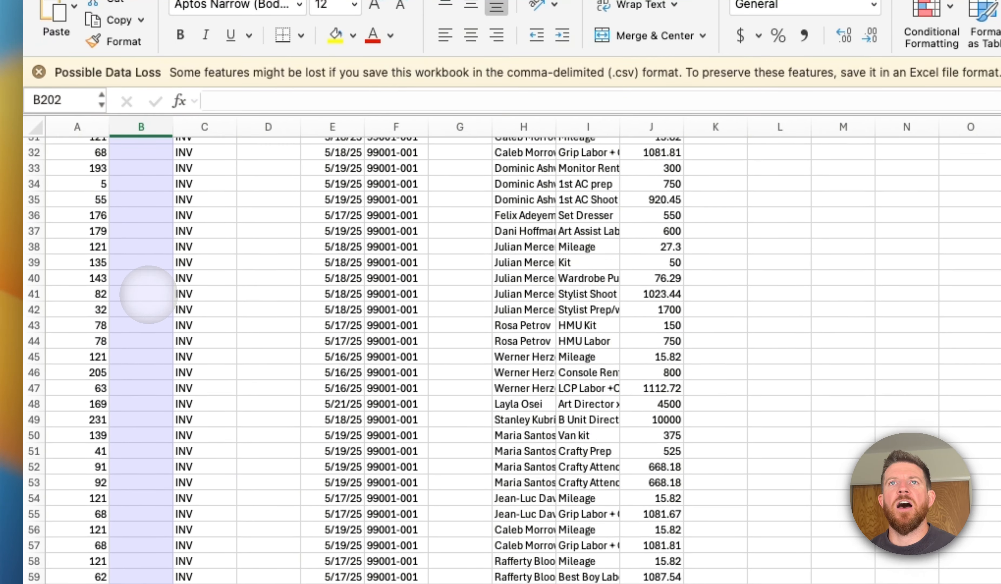
scroll(148, 294, down, 20)
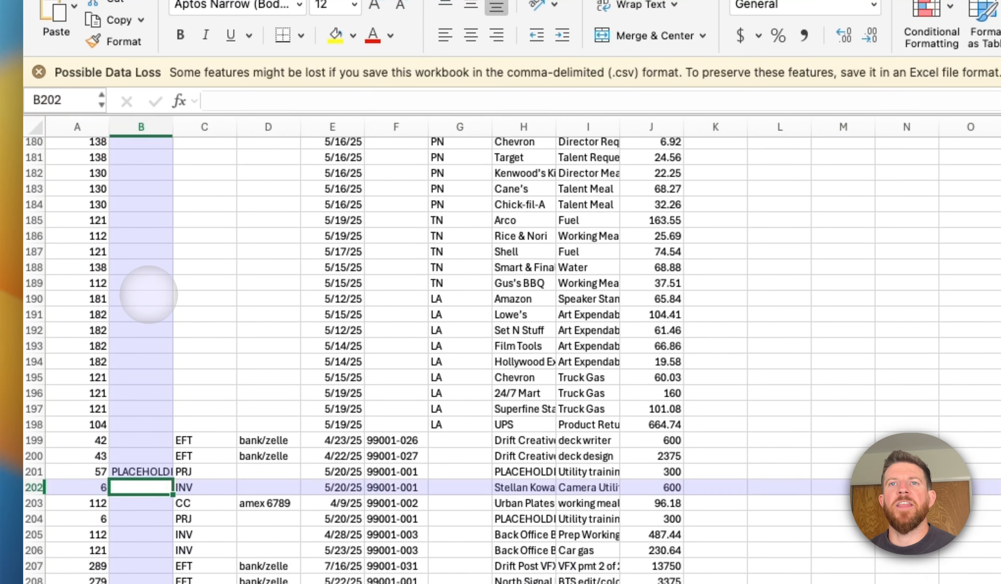
click(192, 263)
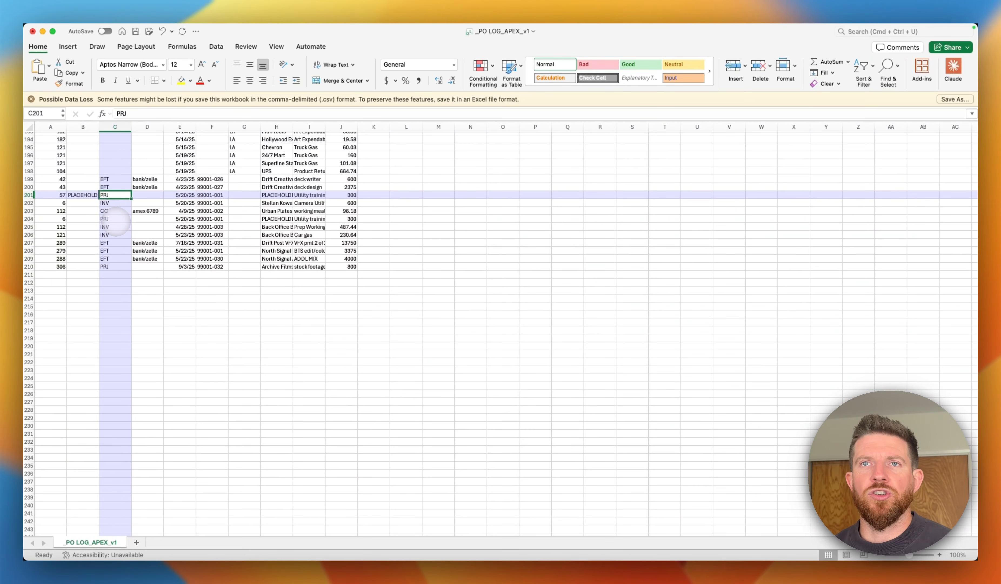
scroll(129, 189, up, 20)
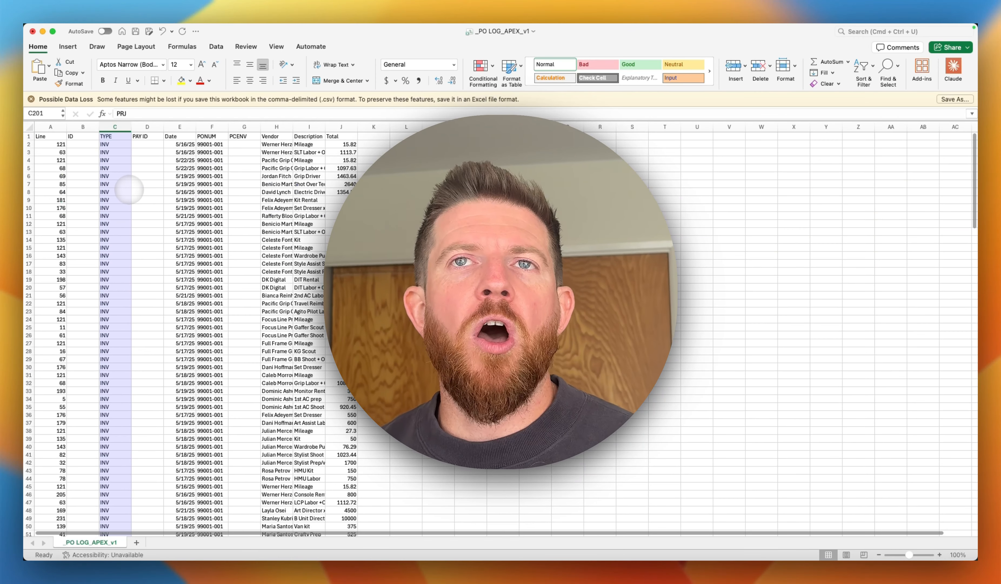